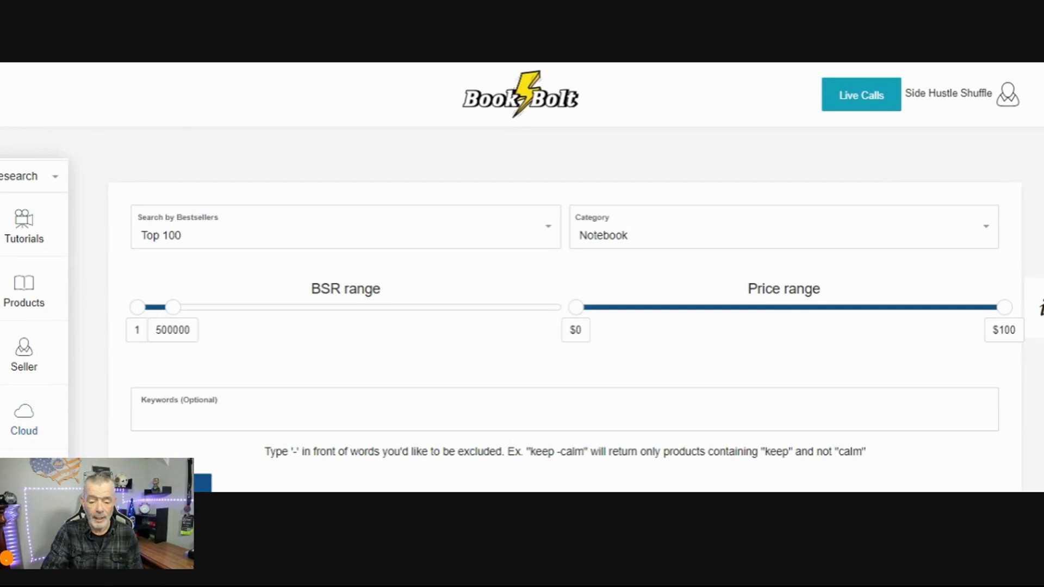
Step: Search the top 500 bestsellers in the Notebook category with the upper BSR limit raised to about 5686154
{"action": "left_click", "coordinate": [548, 230]}
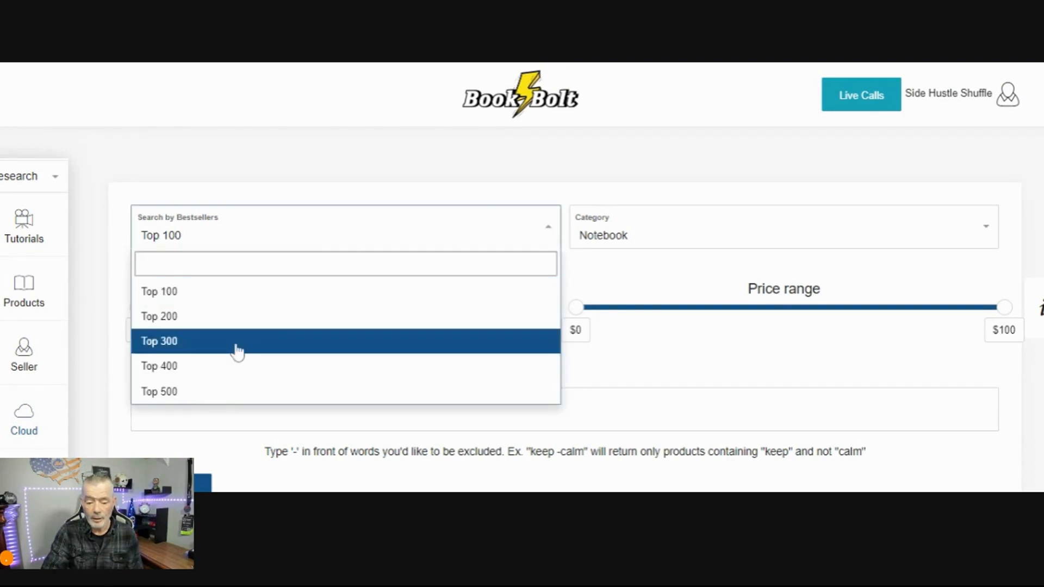
{"action": "left_click", "coordinate": [196, 392]}
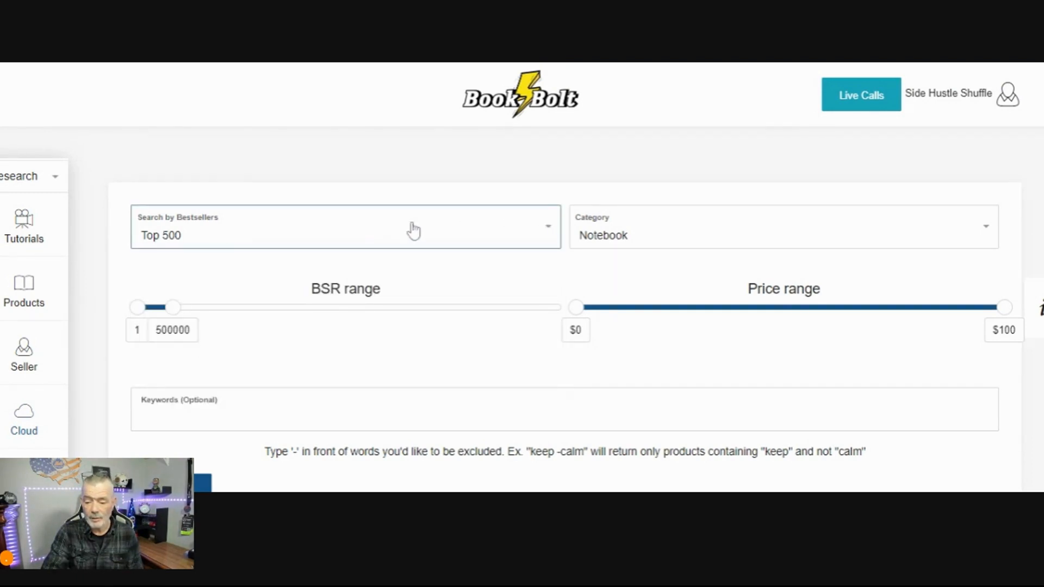
{"action": "left_click_drag", "start_coordinate": [182, 309], "coordinate": [552, 311]}
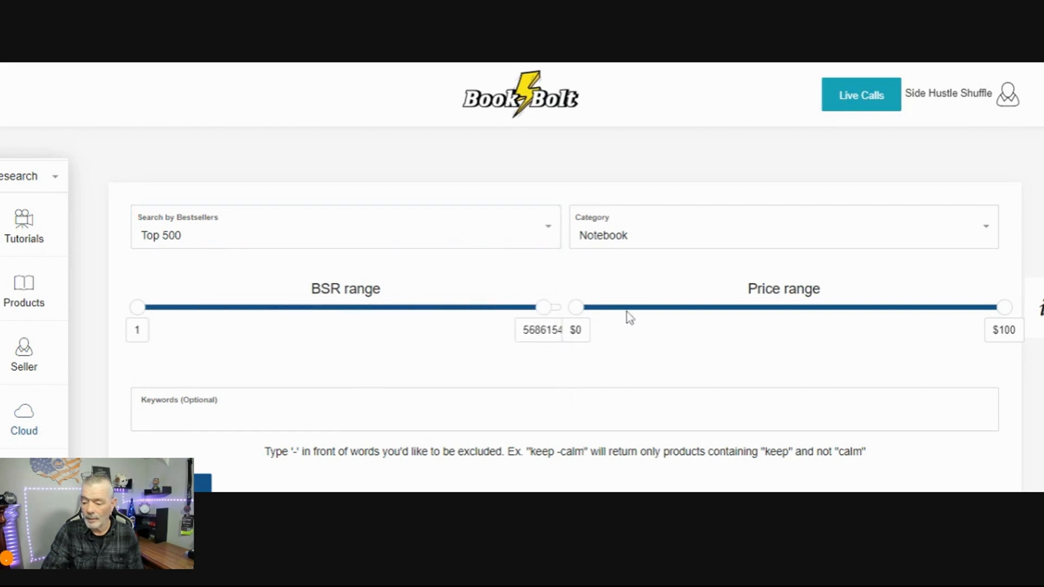
{"action": "scroll", "coordinate": [620, 312], "scroll_direction": "down", "scroll_amount": 1}
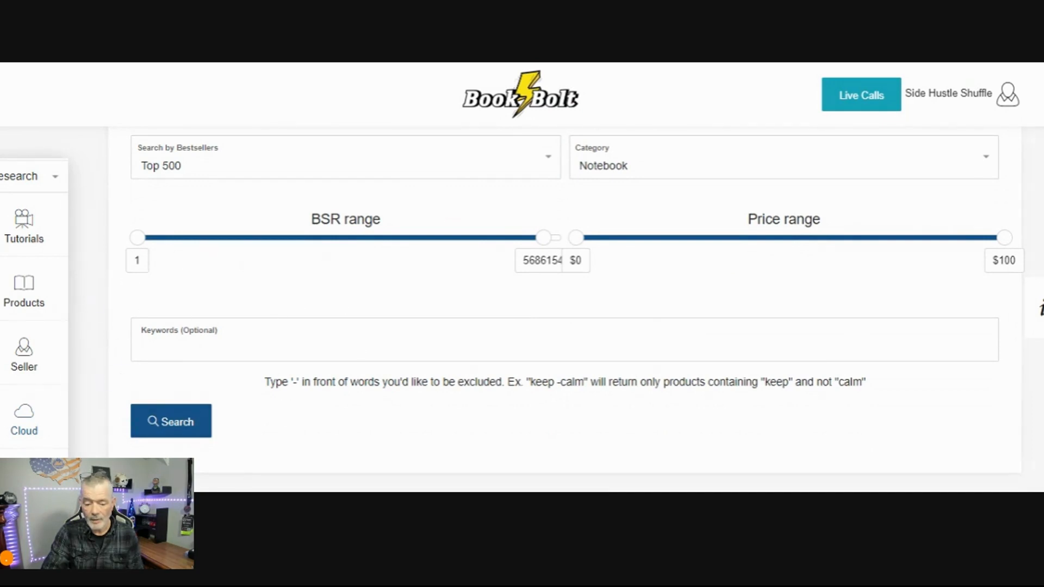
{"action": "left_click", "coordinate": [170, 421]}
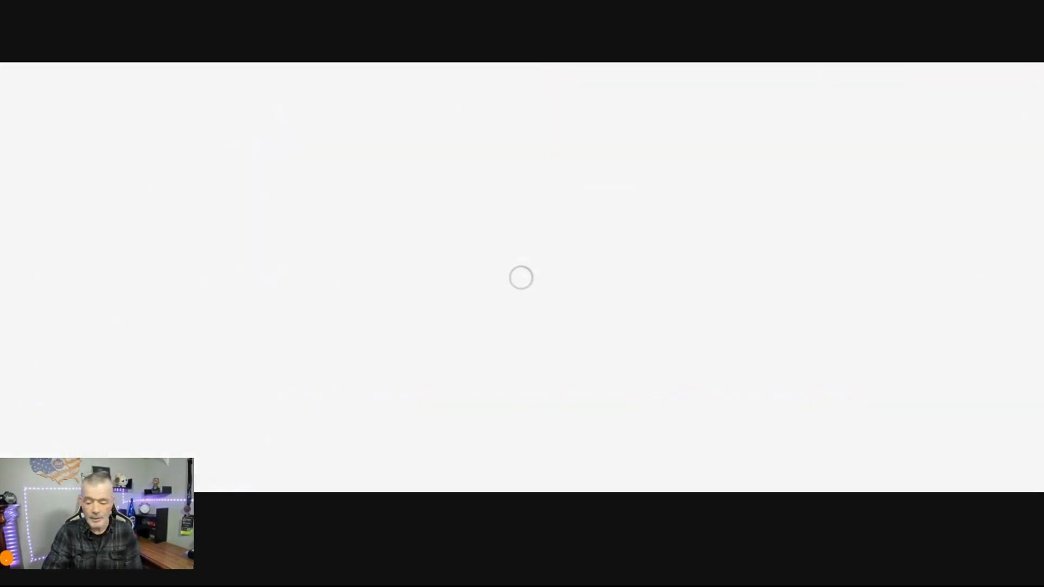
Step: Browse the first notebook results, comparing their covers, titles, publishers and ratings
{"action": "scroll", "coordinate": [513, 381], "scroll_direction": "down", "scroll_amount": 7}
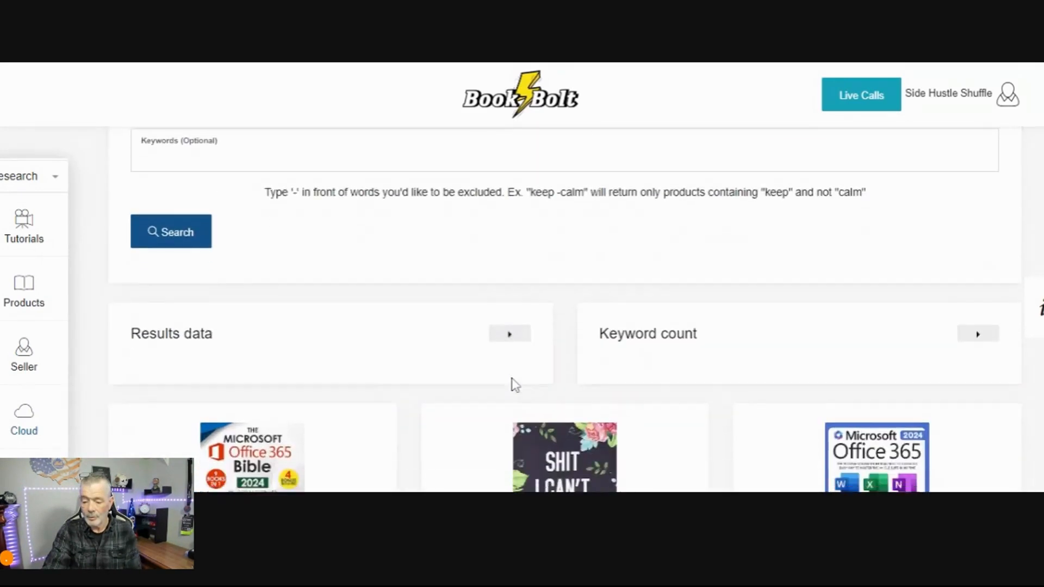
{"action": "scroll", "coordinate": [513, 384], "scroll_direction": "down", "scroll_amount": 2}
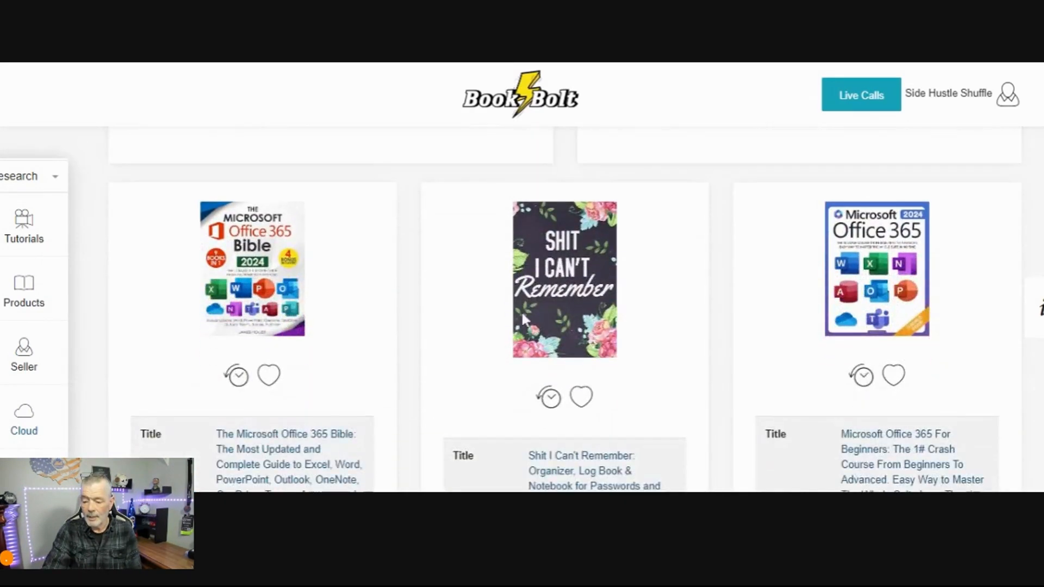
{"action": "scroll", "coordinate": [378, 296], "scroll_direction": "down", "scroll_amount": 2}
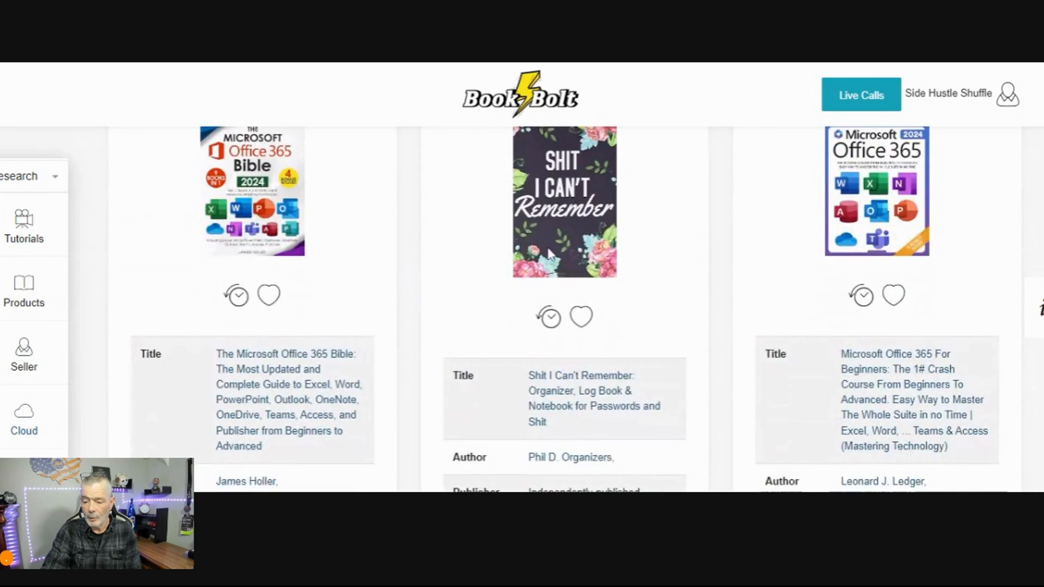
{"action": "scroll", "coordinate": [282, 294], "scroll_direction": "up", "scroll_amount": 2}
{"action": "scroll", "coordinate": [683, 286], "scroll_direction": "down", "scroll_amount": 10}
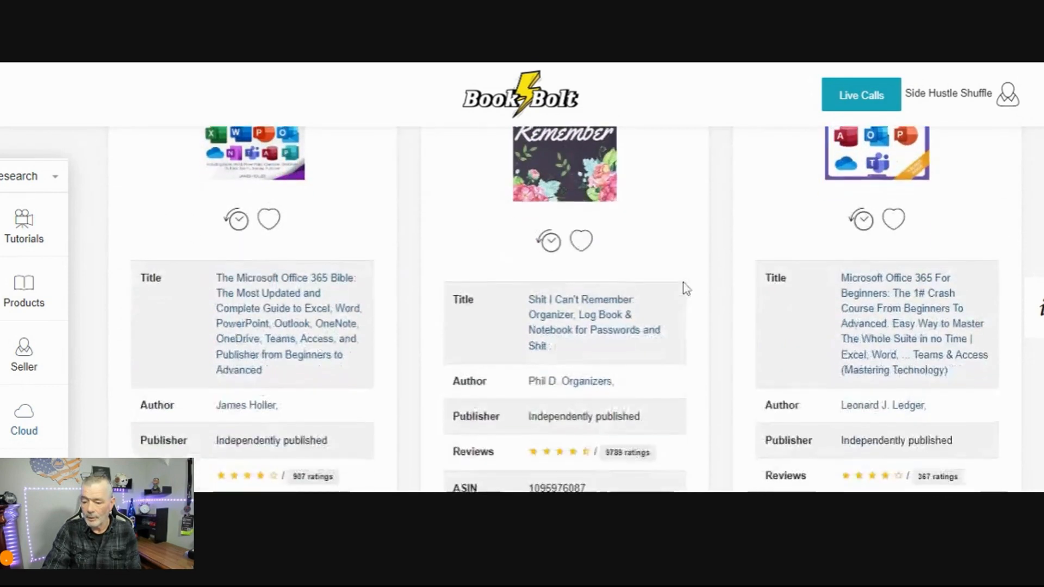
{"action": "scroll", "coordinate": [684, 284], "scroll_direction": "down", "scroll_amount": 10}
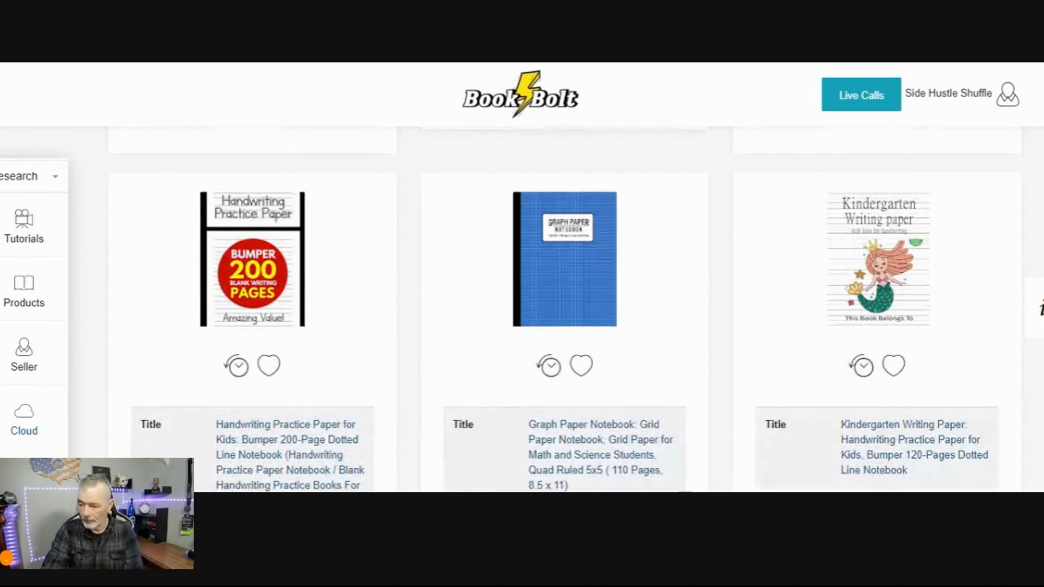
Step: Examine the handwriting, graph paper and Kindergarten Writing Paper listings for publication date, price, BSR and estimated monthly sales
{"action": "scroll", "coordinate": [684, 283], "scroll_direction": "down", "scroll_amount": 2}
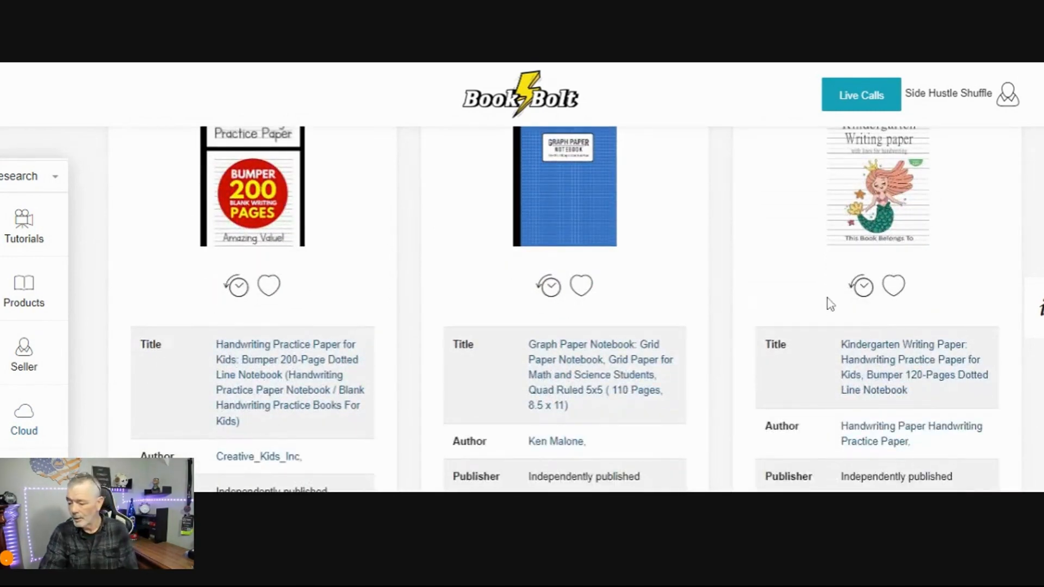
{"action": "scroll", "coordinate": [837, 304], "scroll_direction": "down", "scroll_amount": 2}
{"action": "scroll", "coordinate": [887, 272], "scroll_direction": "up", "scroll_amount": 2}
{"action": "scroll", "coordinate": [888, 266], "scroll_direction": "up", "scroll_amount": 2}
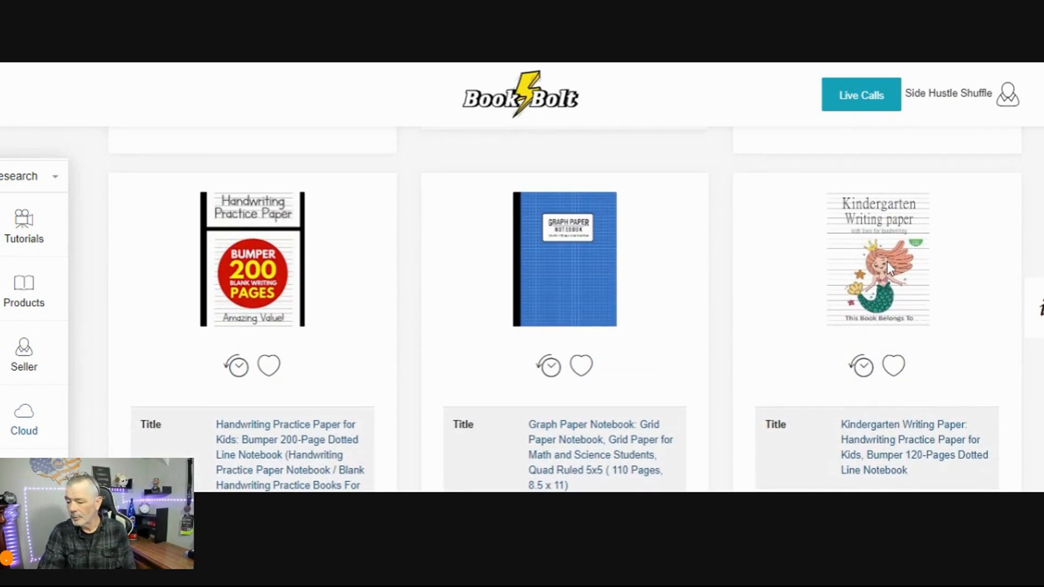
{"action": "scroll", "coordinate": [886, 262], "scroll_direction": "down", "scroll_amount": 6}
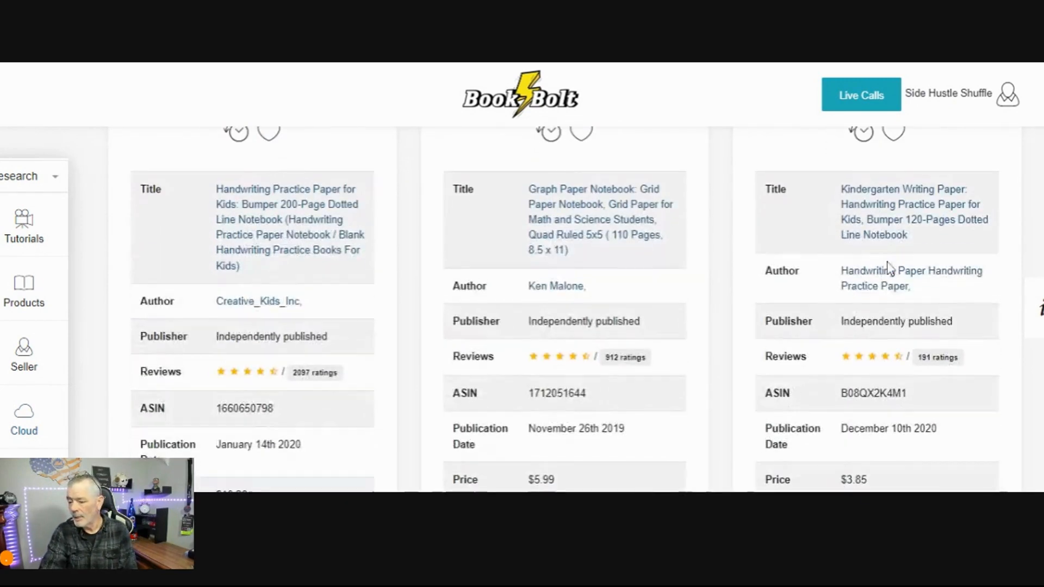
{"action": "scroll", "coordinate": [888, 269], "scroll_direction": "down", "scroll_amount": 2}
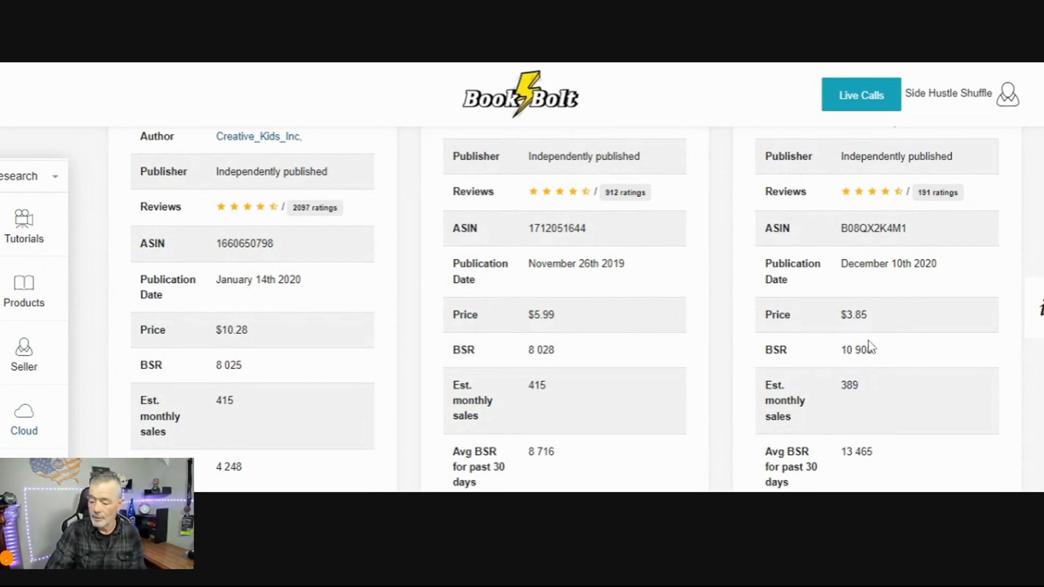
{"action": "scroll", "coordinate": [869, 347], "scroll_direction": "down", "scroll_amount": 1}
{"action": "scroll", "coordinate": [868, 346], "scroll_direction": "up", "scroll_amount": 8}
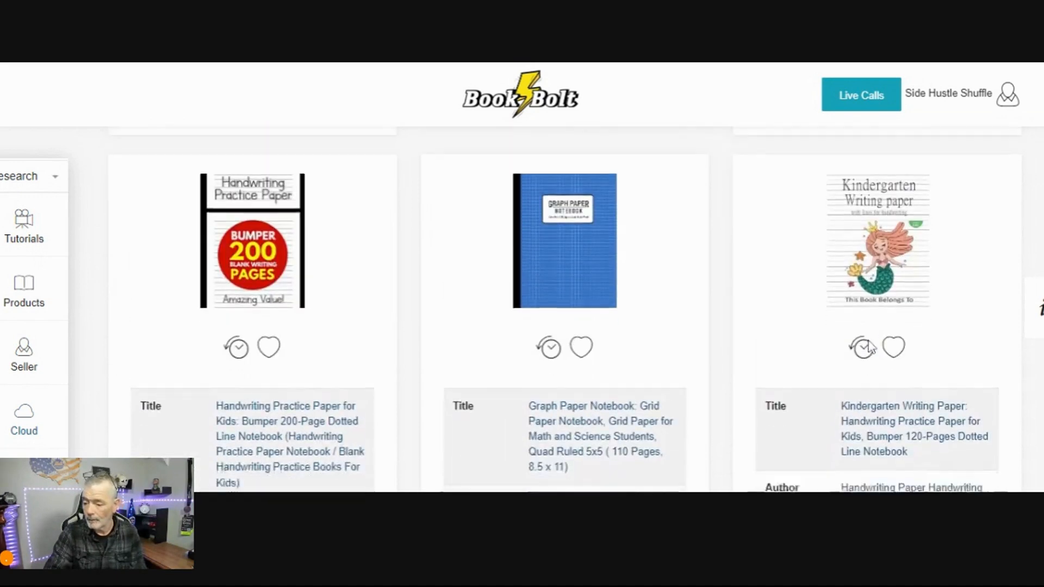
{"action": "scroll", "coordinate": [869, 347], "scroll_direction": "down", "scroll_amount": 8}
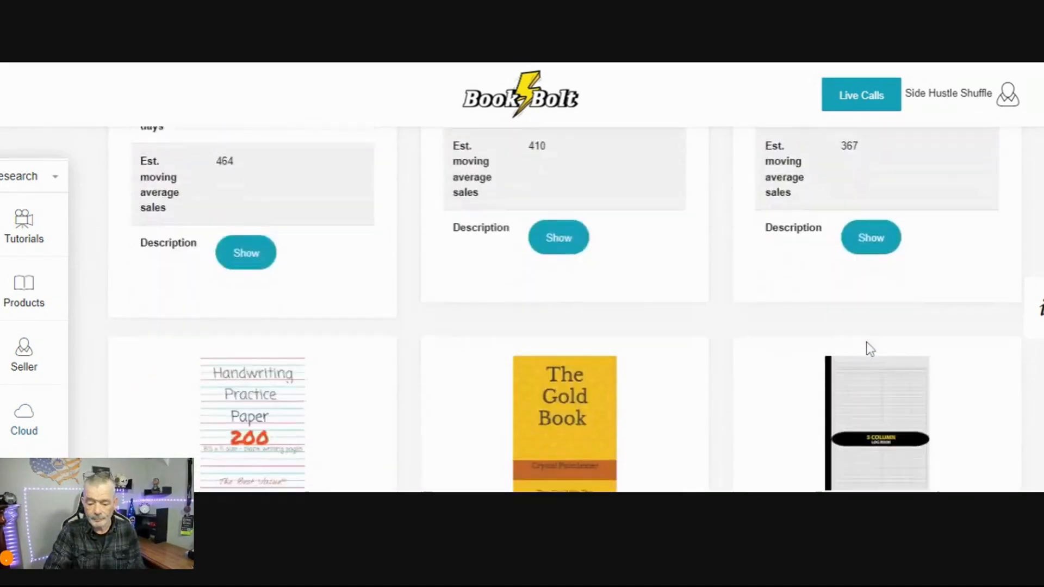
Step: Examine the cover, price, BSR and estimated sales of the 200-page "Handwriting Practice Paper for Kids: Dotted lined notebook" listing
{"action": "scroll", "coordinate": [869, 346], "scroll_direction": "down", "scroll_amount": 3}
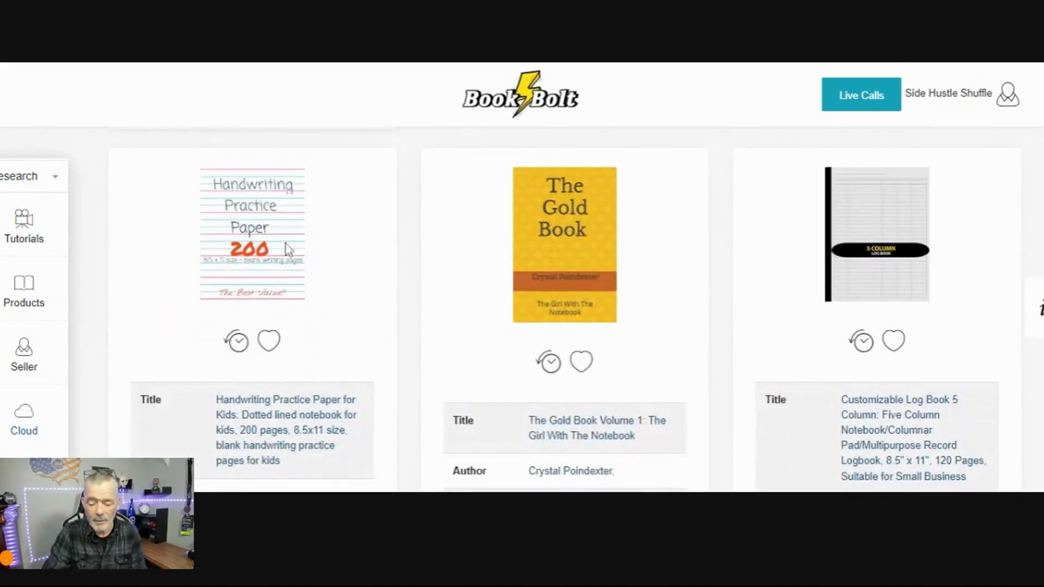
{"action": "scroll", "coordinate": [285, 253], "scroll_direction": "down", "scroll_amount": 3}
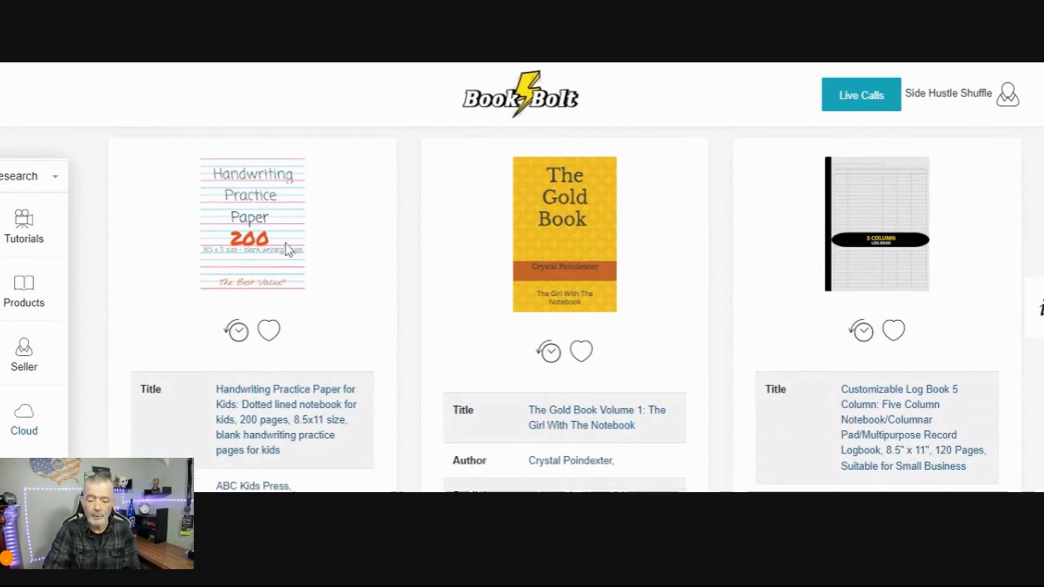
{"action": "scroll", "coordinate": [285, 253], "scroll_direction": "up", "scroll_amount": 3}
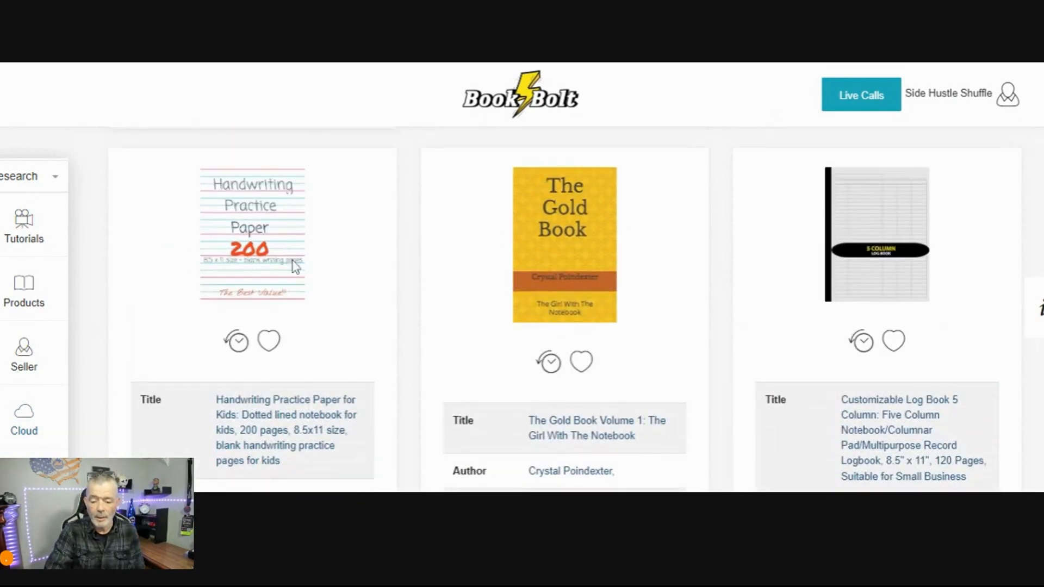
{"action": "scroll", "coordinate": [294, 266], "scroll_direction": "down", "scroll_amount": 5}
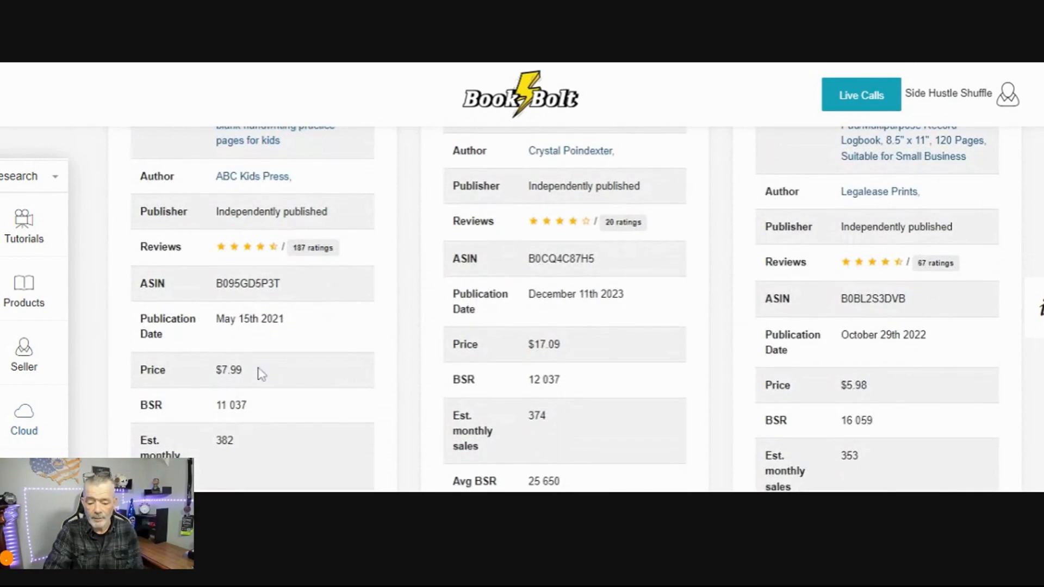
{"action": "scroll", "coordinate": [249, 381], "scroll_direction": "down", "scroll_amount": 1}
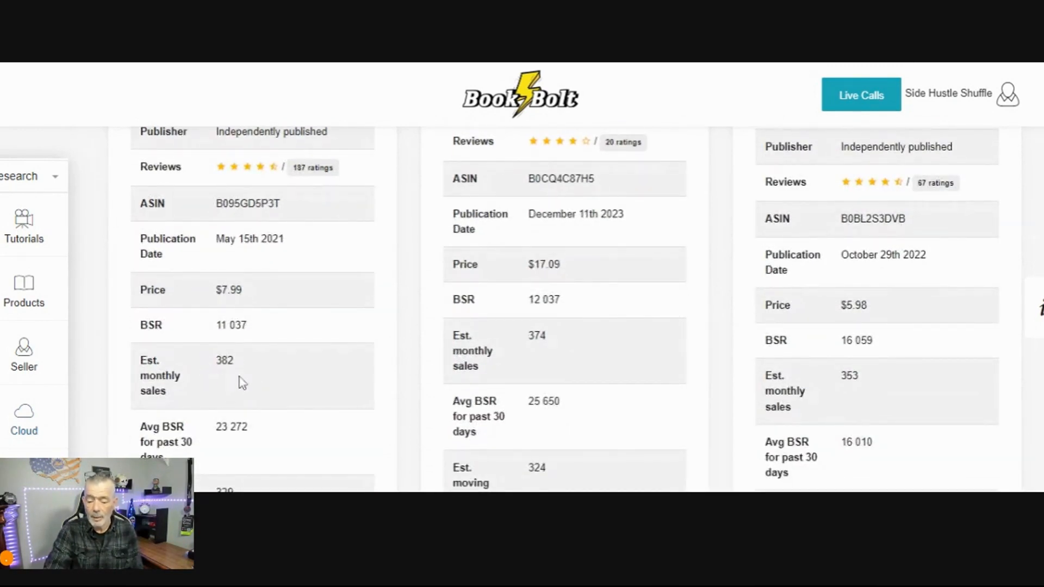
{"action": "scroll", "coordinate": [256, 379], "scroll_direction": "up", "scroll_amount": 1}
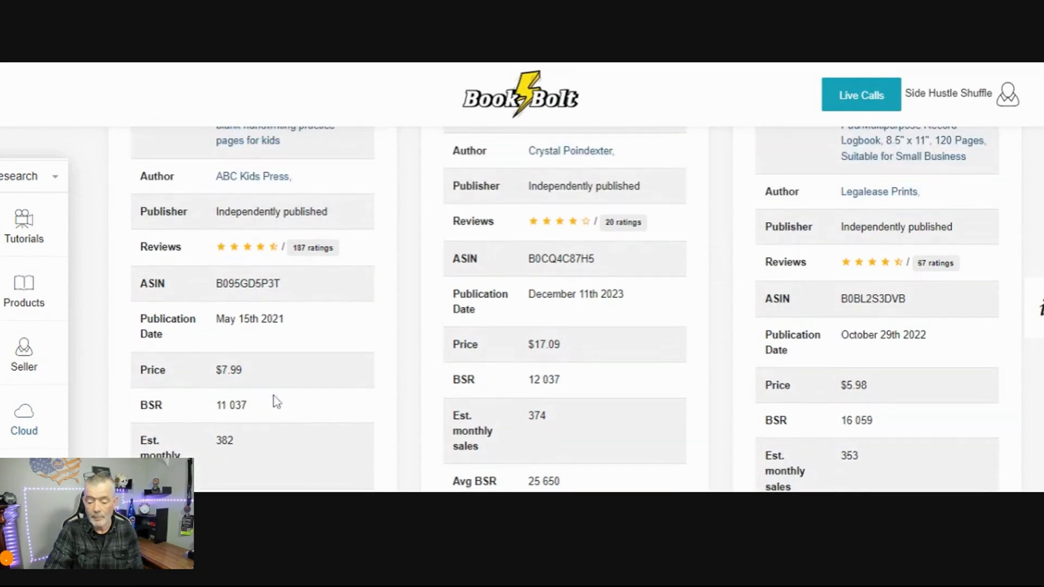
{"action": "scroll", "coordinate": [275, 400], "scroll_direction": "up", "scroll_amount": 4}
{"action": "scroll", "coordinate": [274, 401], "scroll_direction": "up", "scroll_amount": 1}
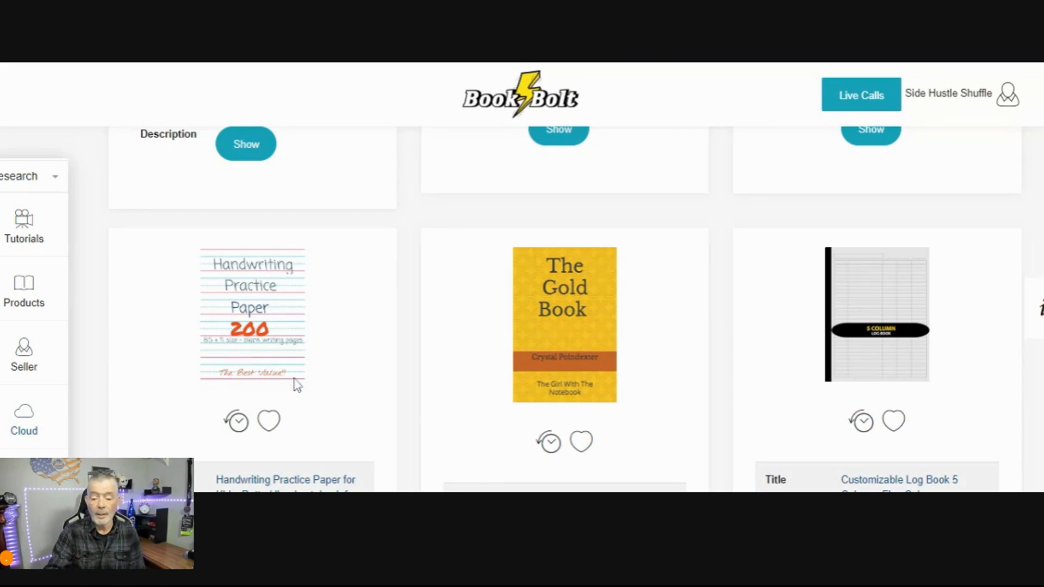
{"action": "scroll", "coordinate": [297, 385], "scroll_direction": "down", "scroll_amount": 3}
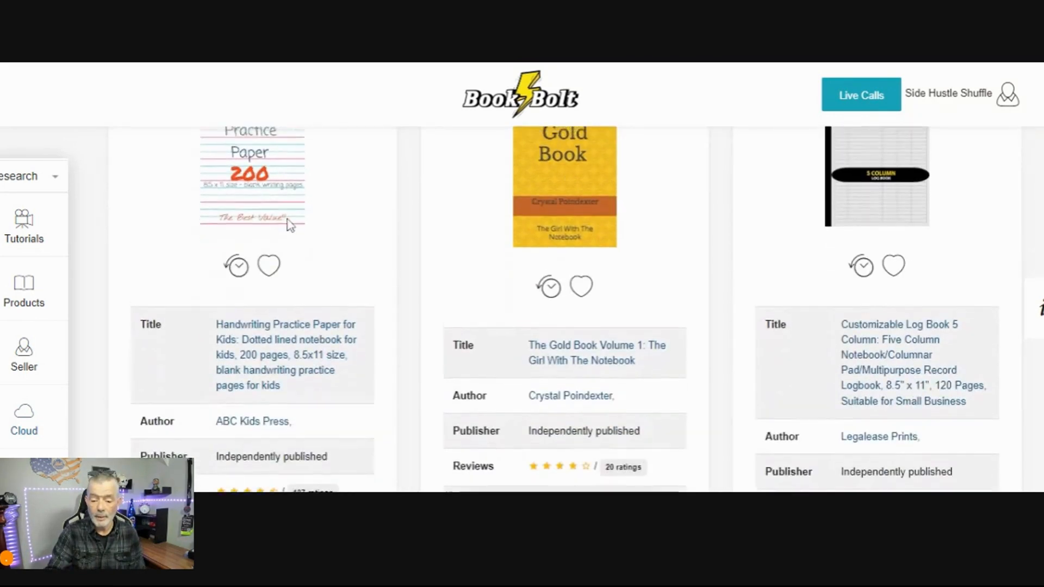
{"action": "scroll", "coordinate": [290, 226], "scroll_direction": "up", "scroll_amount": 1}
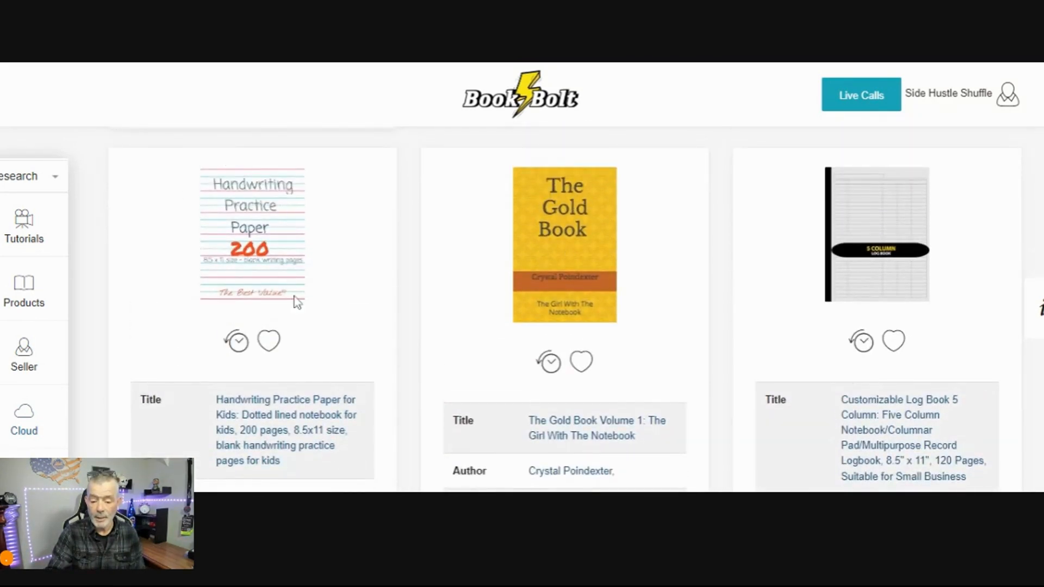
{"action": "scroll", "coordinate": [312, 312], "scroll_direction": "down", "scroll_amount": 3}
{"action": "scroll", "coordinate": [317, 317], "scroll_direction": "down", "scroll_amount": 3}
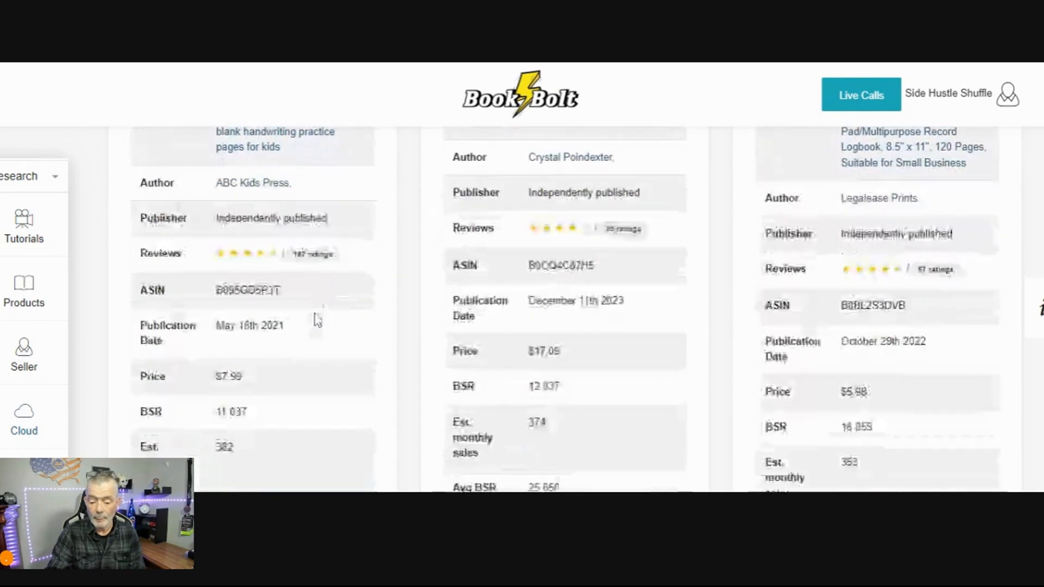
{"action": "scroll", "coordinate": [318, 320], "scroll_direction": "down", "scroll_amount": 5}
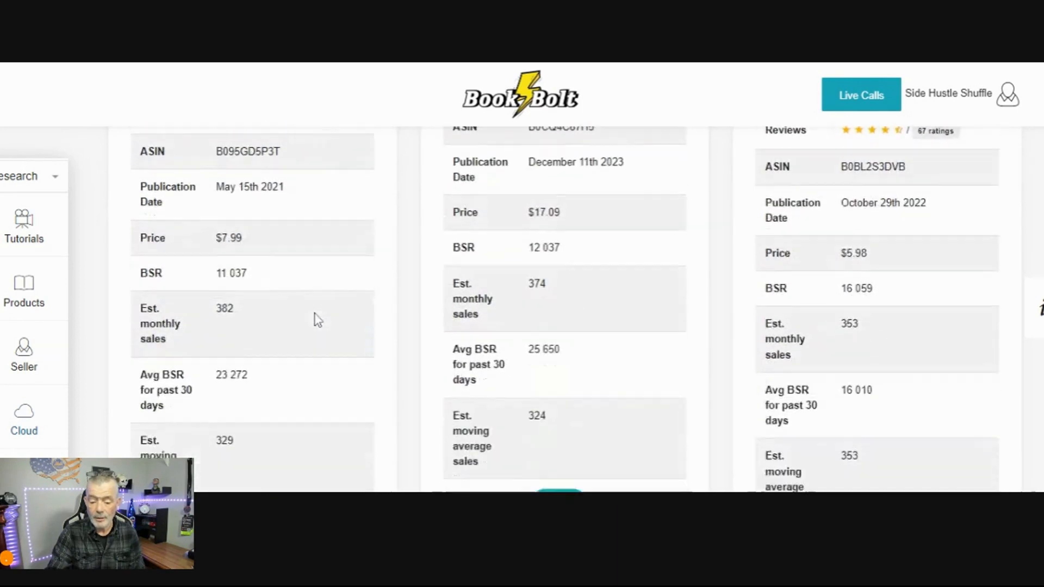
Step: Copy the ASIN B095GD5P3T of the 200-page handwriting practice notebook and look it up in Book Scout
{"action": "scroll", "coordinate": [281, 319], "scroll_direction": "up", "scroll_amount": 5}
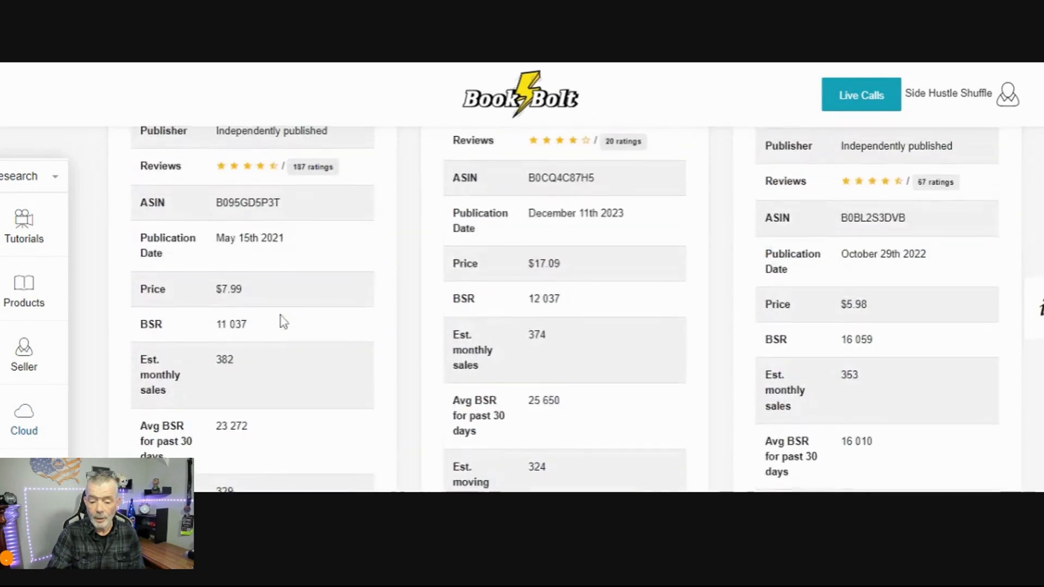
{"action": "left_click_drag", "start_coordinate": [284, 292], "coordinate": [215, 288]}
{"action": "key", "text": "ctrl+c"}
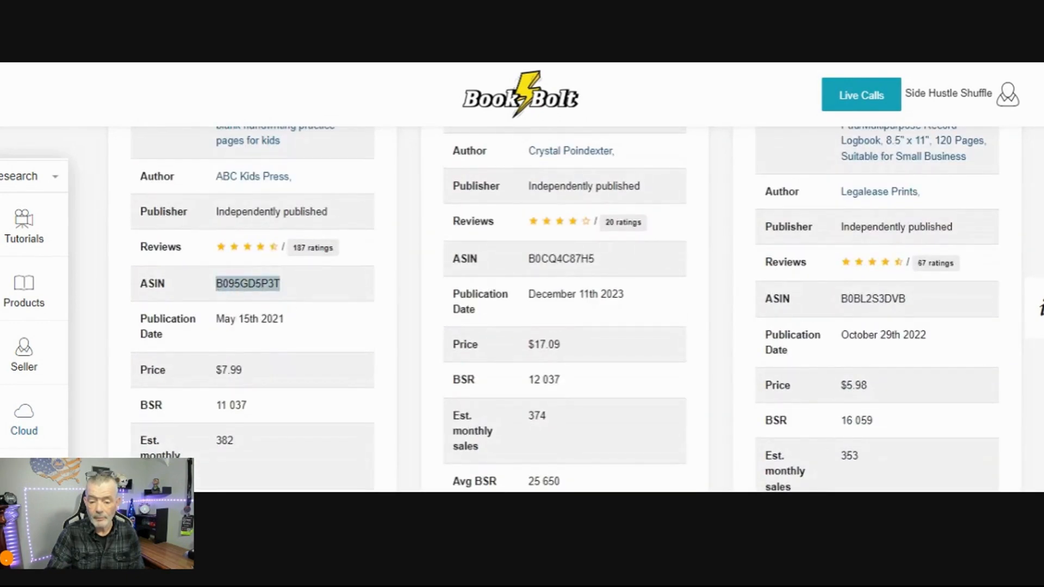
{"action": "scroll", "coordinate": [25, 277], "scroll_direction": "down", "scroll_amount": 4}
{"action": "left_click", "coordinate": [25, 277]}
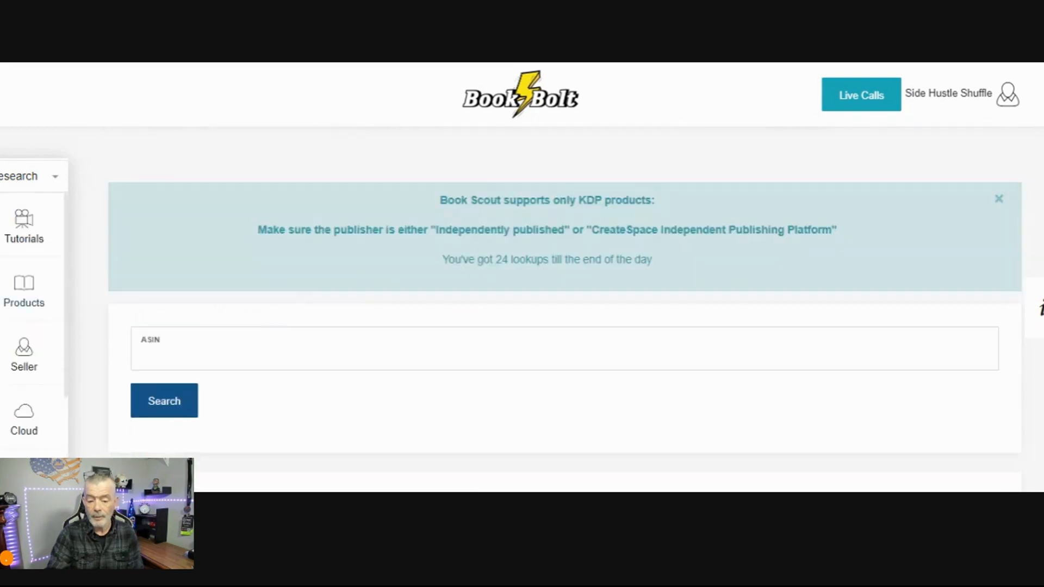
{"action": "key", "text": "ctrl+v"}
{"action": "left_click", "coordinate": [166, 400]}
Step: Review the keywords for the handwriting practice book with their rank, total items count and search volume
{"action": "scroll", "coordinate": [275, 368], "scroll_direction": "down", "scroll_amount": 6}
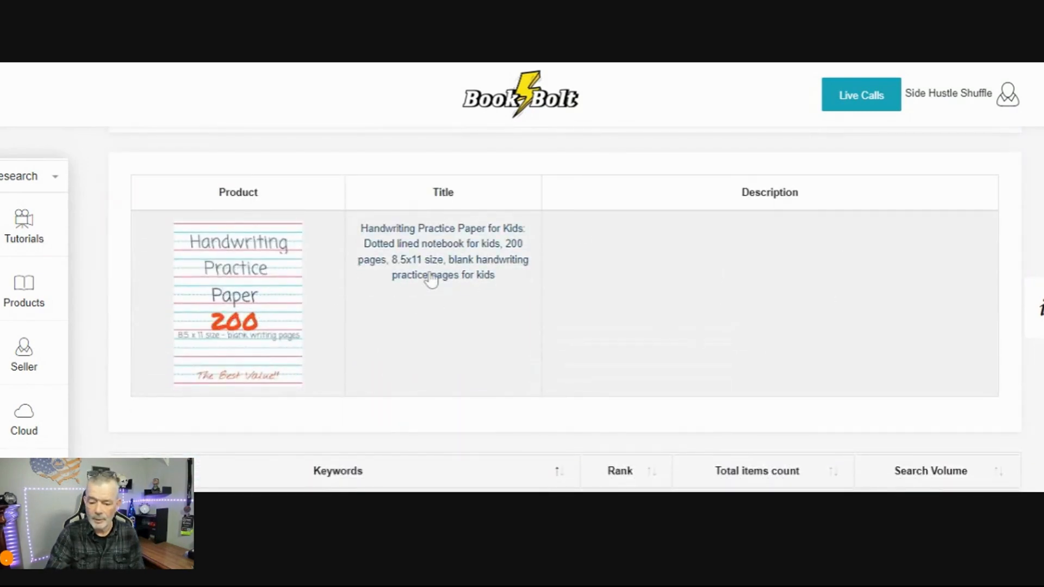
{"action": "scroll", "coordinate": [424, 277], "scroll_direction": "down", "scroll_amount": 6}
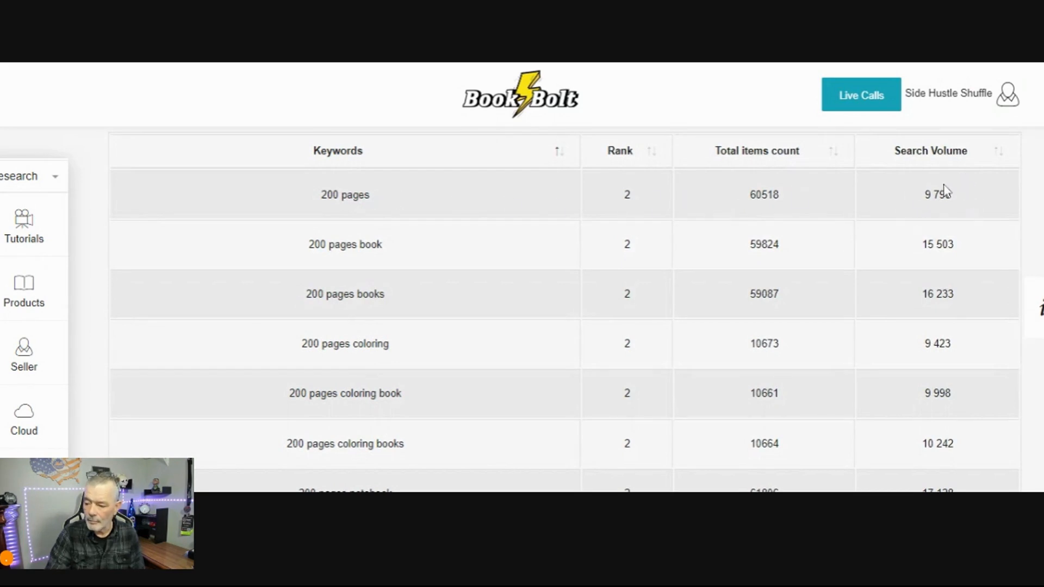
{"action": "scroll", "coordinate": [638, 293], "scroll_direction": "down", "scroll_amount": 5}
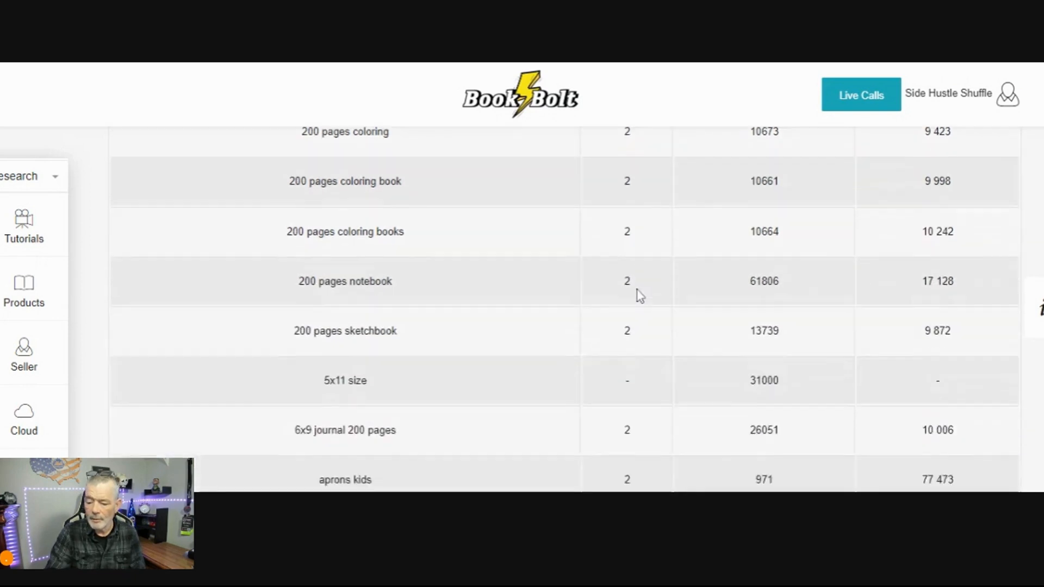
{"action": "scroll", "coordinate": [392, 275], "scroll_direction": "down", "scroll_amount": 12}
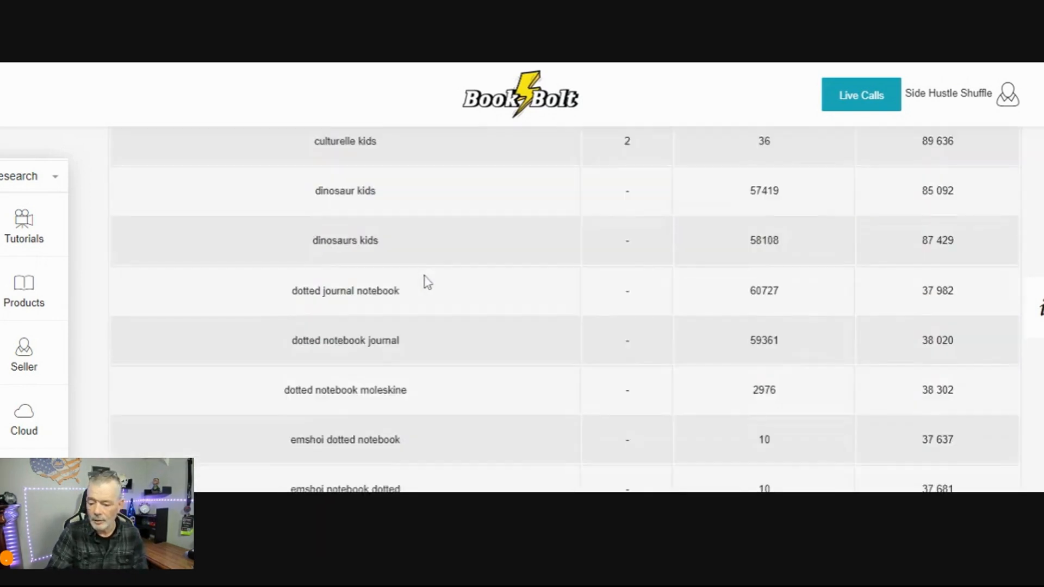
{"action": "scroll", "coordinate": [428, 282], "scroll_direction": "down", "scroll_amount": 9}
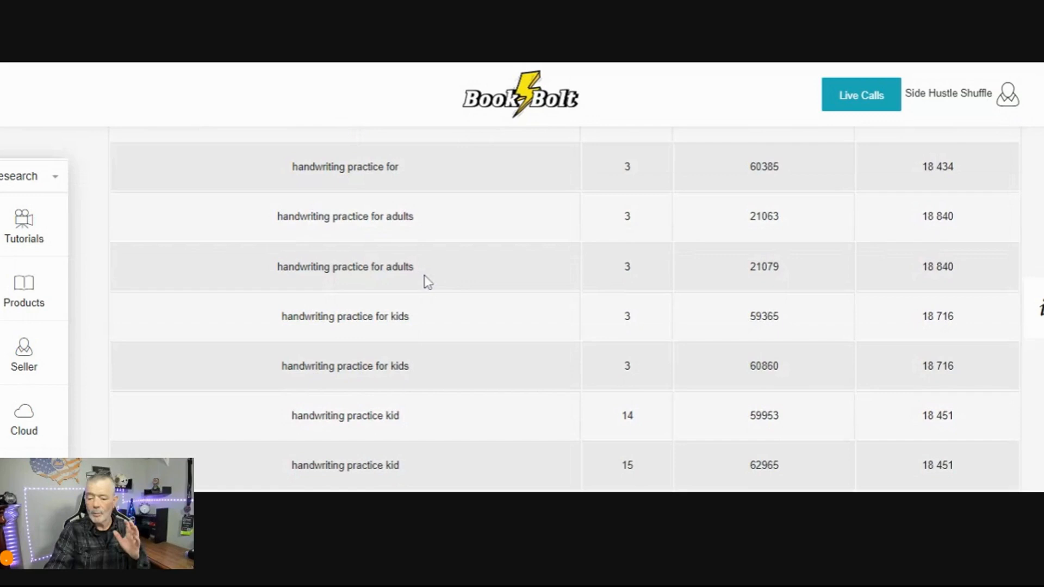
Step: Examine the remaining handwriting practice keywords down to the last entry, along with the book's cover, title and the "200 pages" keywords
{"action": "scroll", "coordinate": [428, 281], "scroll_direction": "down", "scroll_amount": 16}
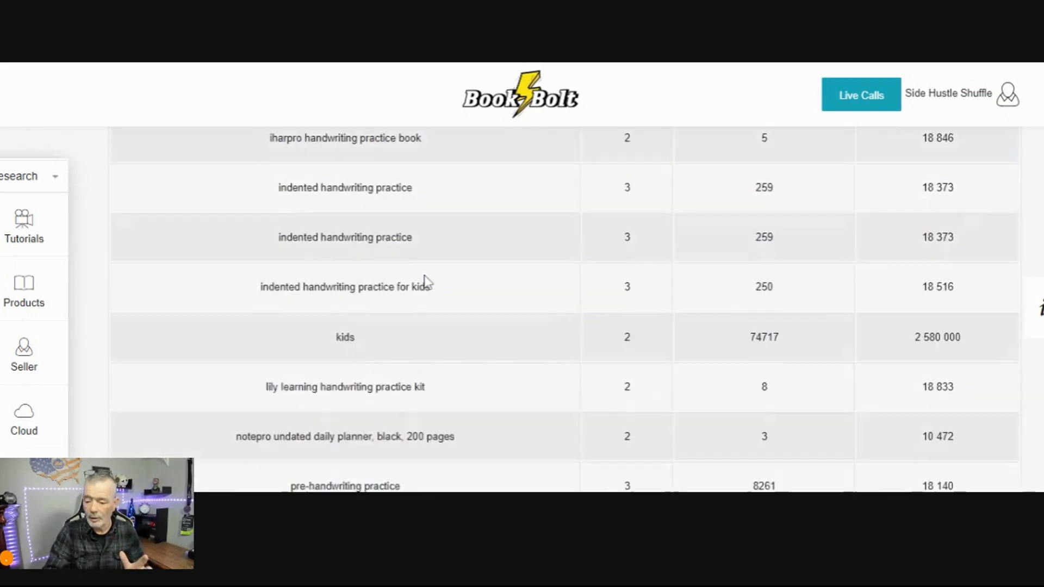
{"action": "scroll", "coordinate": [428, 282], "scroll_direction": "down", "scroll_amount": 5}
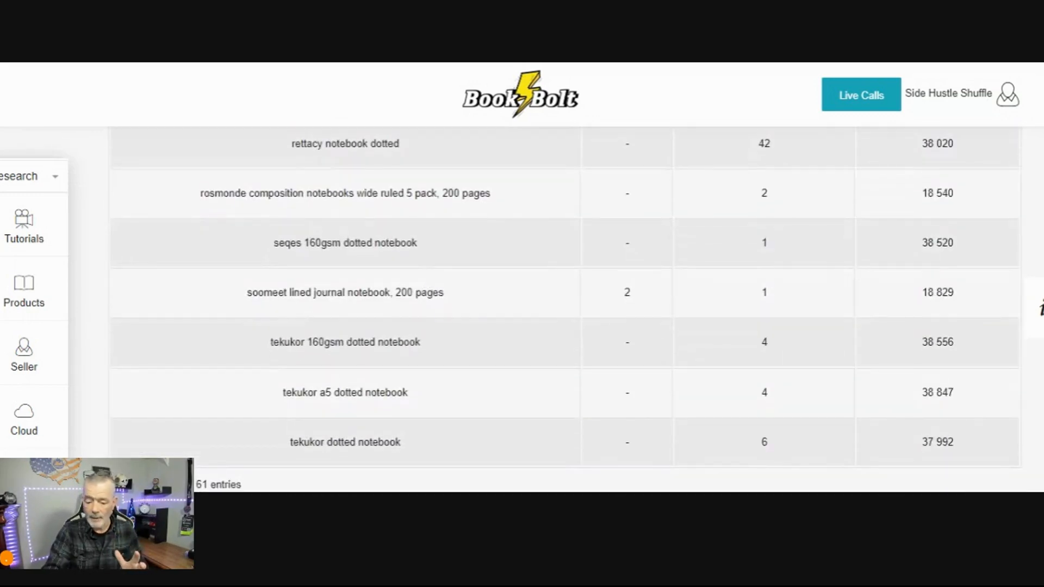
{"action": "scroll", "coordinate": [455, 319], "scroll_direction": "up", "scroll_amount": 20}
{"action": "scroll", "coordinate": [454, 320], "scroll_direction": "up", "scroll_amount": 15}
{"action": "scroll", "coordinate": [443, 324], "scroll_direction": "down", "scroll_amount": 5}
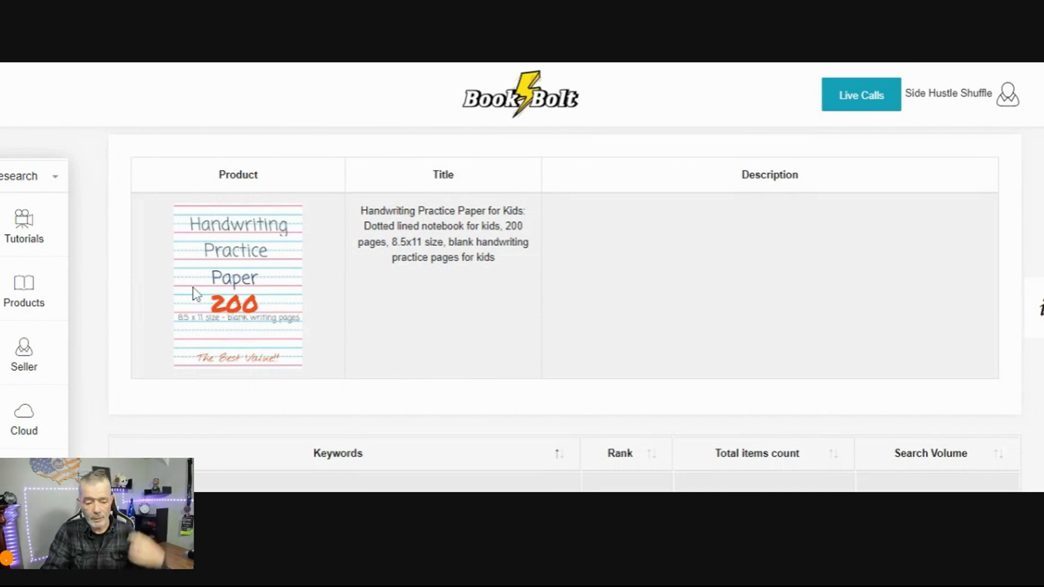
{"action": "scroll", "coordinate": [68, 367], "scroll_direction": "down", "scroll_amount": 2}
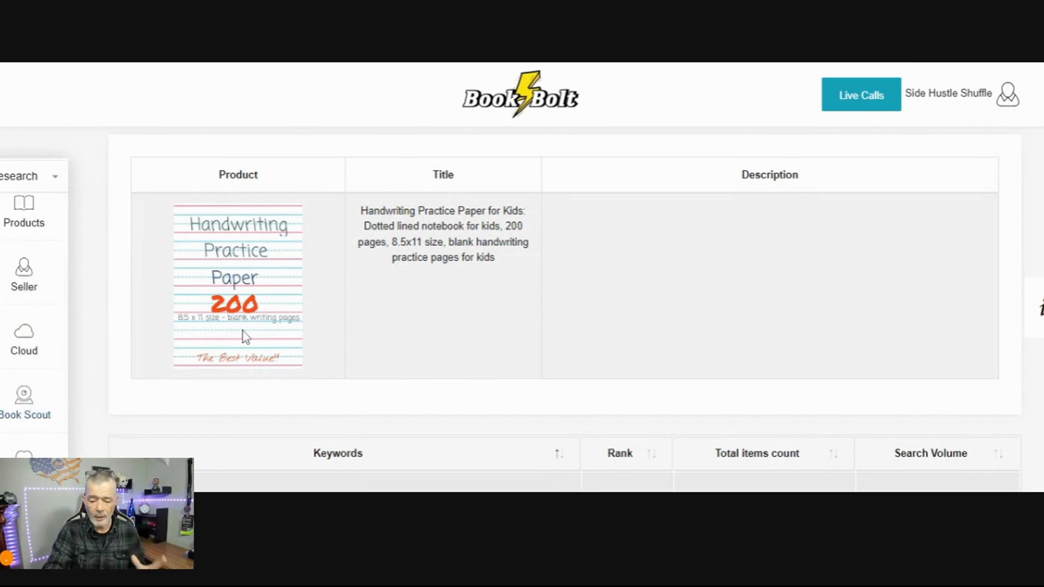
{"action": "scroll", "coordinate": [229, 342], "scroll_direction": "down", "scroll_amount": 7}
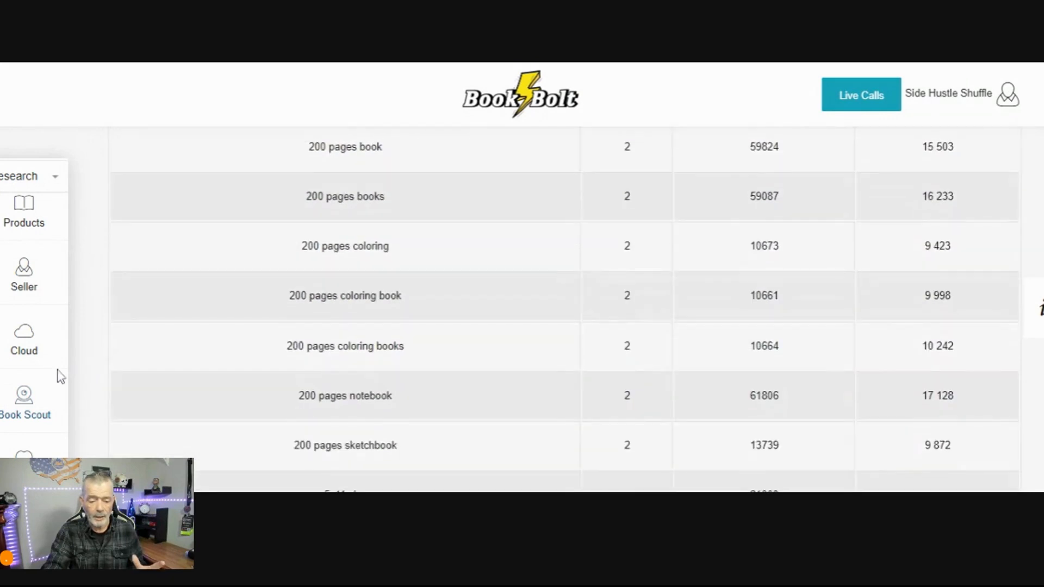
{"action": "scroll", "coordinate": [54, 381], "scroll_direction": "down", "scroll_amount": 5}
{"action": "scroll", "coordinate": [54, 381], "scroll_direction": "up", "scroll_amount": 7}
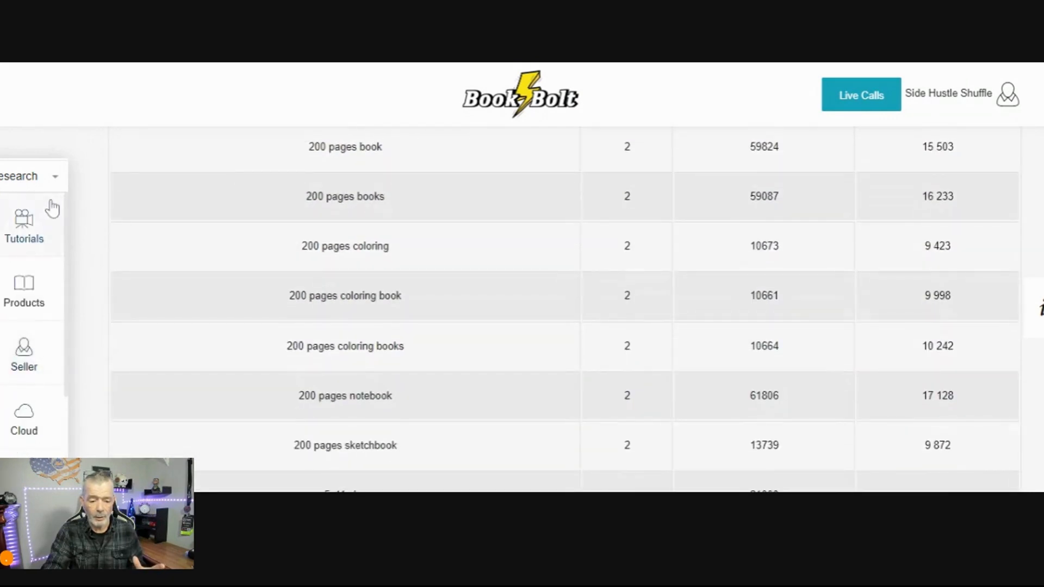
{"action": "scroll", "coordinate": [270, 376], "scroll_direction": "up", "scroll_amount": 10}
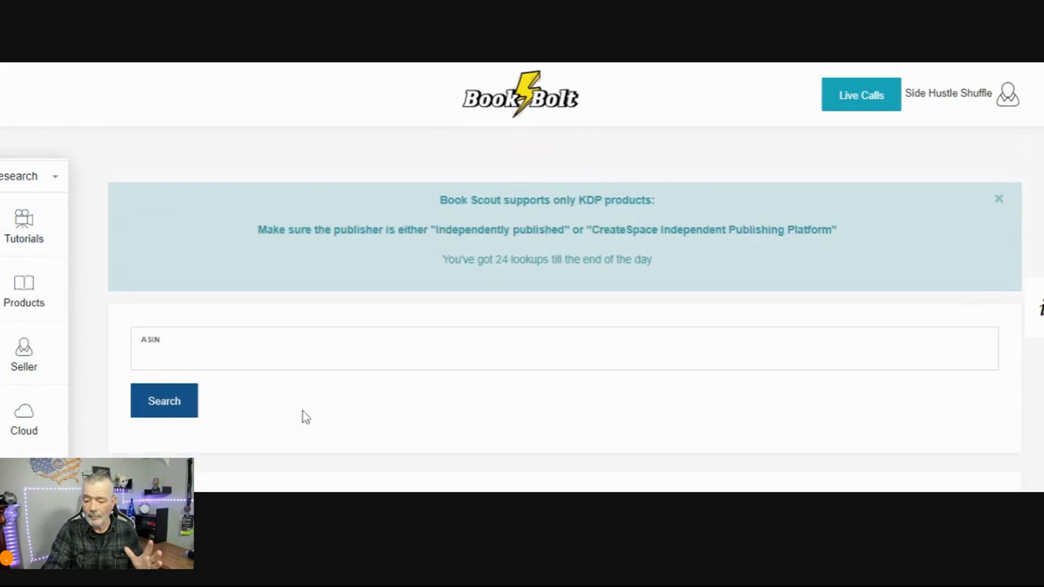
Step: Switch from the research tools to the creation tools, open BookBolt Studio and start a new project
{"action": "left_click", "coordinate": [51, 181]}
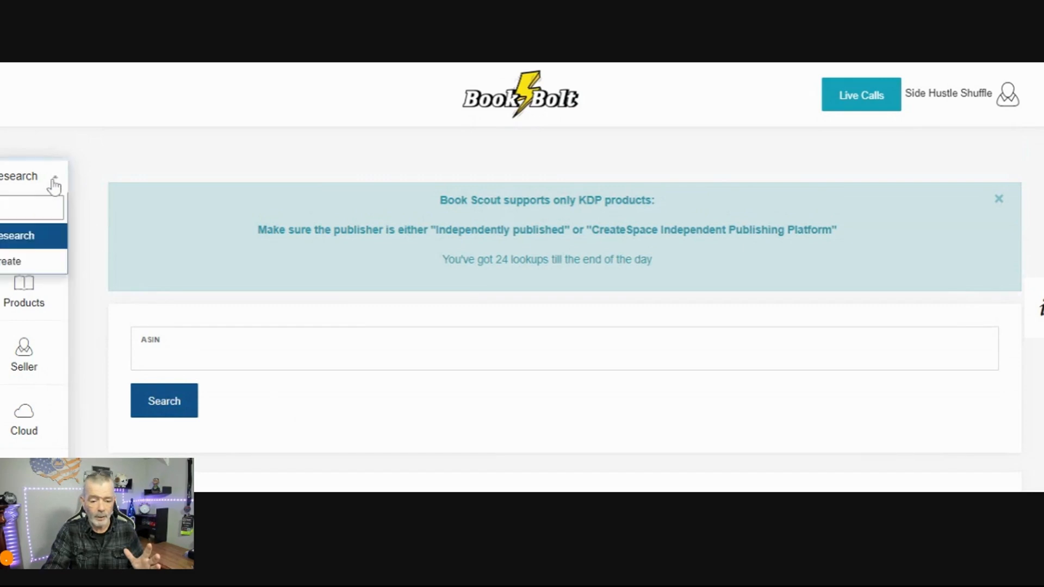
{"action": "left_click", "coordinate": [19, 266]}
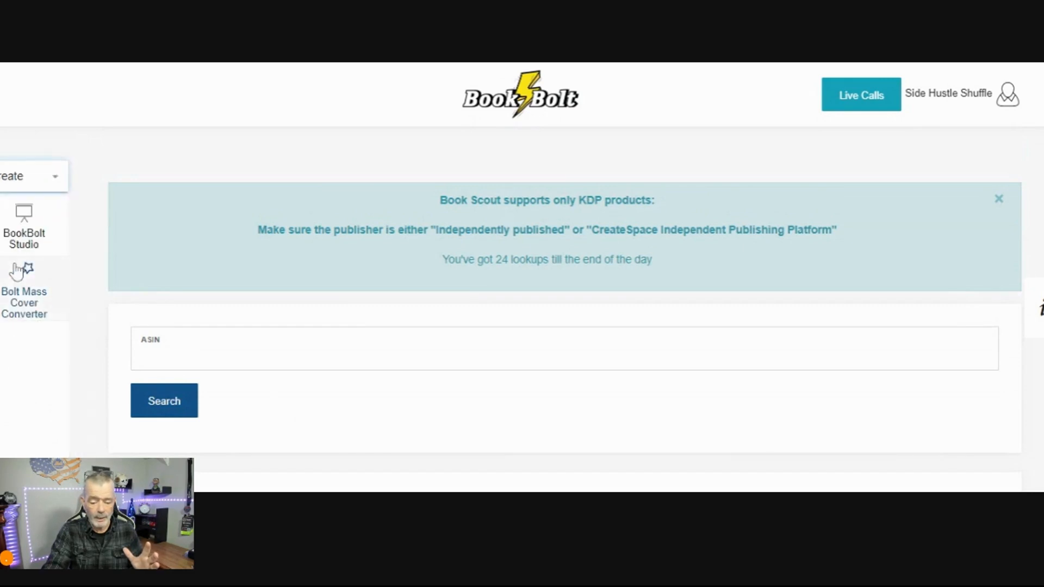
{"action": "left_click", "coordinate": [24, 228]}
{"action": "left_click", "coordinate": [20, 82]}
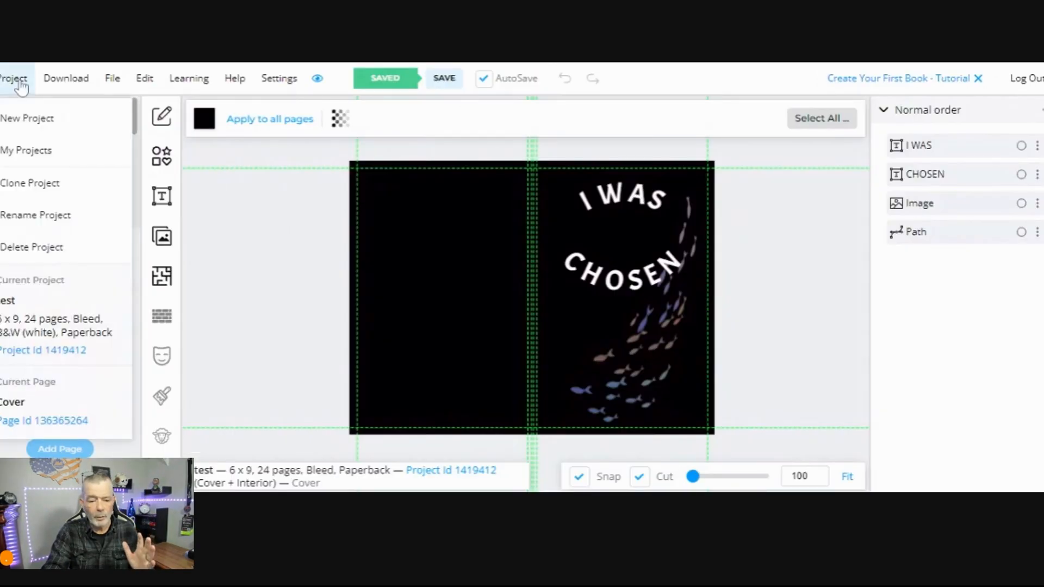
{"action": "left_click", "coordinate": [28, 118]}
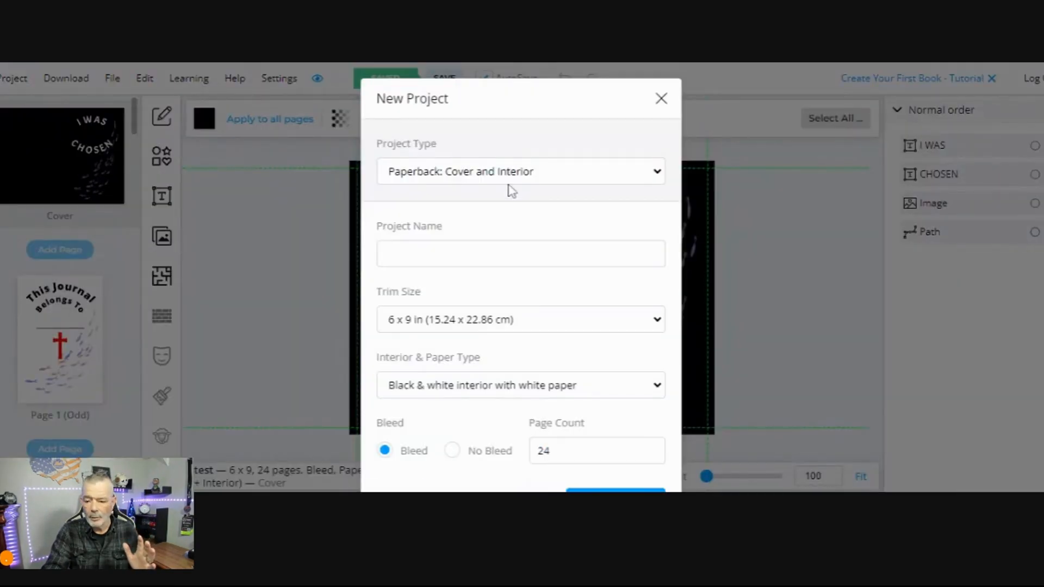
Step: Create the paperback project "Handwriting Workbook" with an 8.5 x 11 in trim size and a page count of 200
{"action": "scroll", "coordinate": [495, 181], "scroll_direction": "down", "scroll_amount": 1}
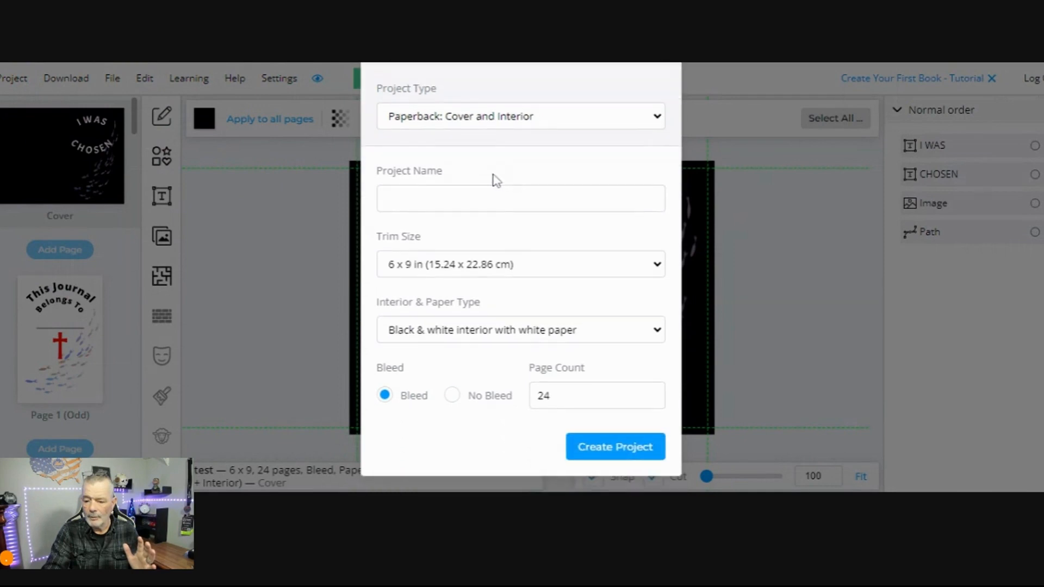
{"action": "left_click", "coordinate": [386, 198]}
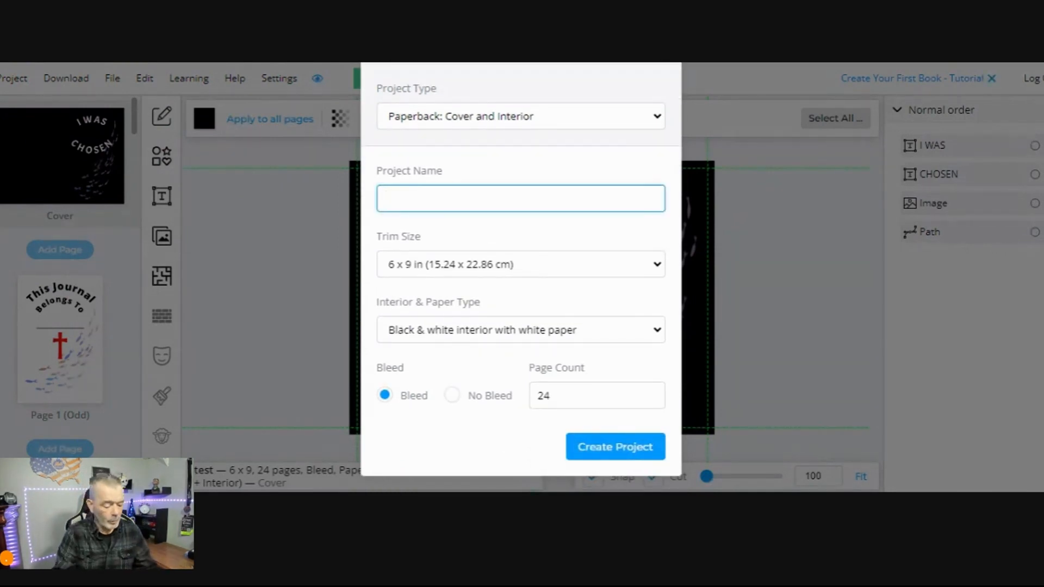
{"action": "type", "text": "Handwriting Workbook"}
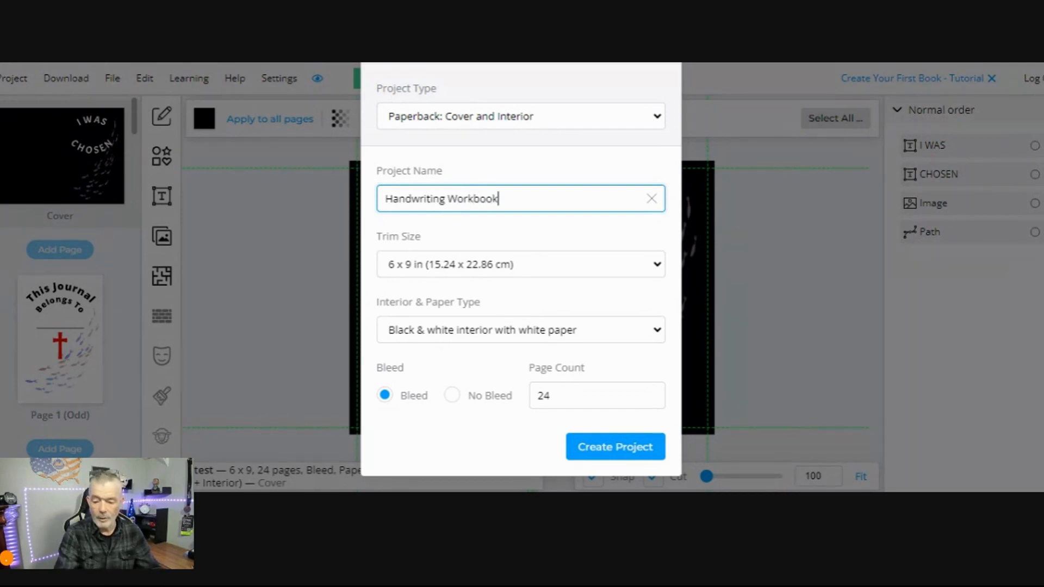
{"action": "left_click", "coordinate": [661, 266]}
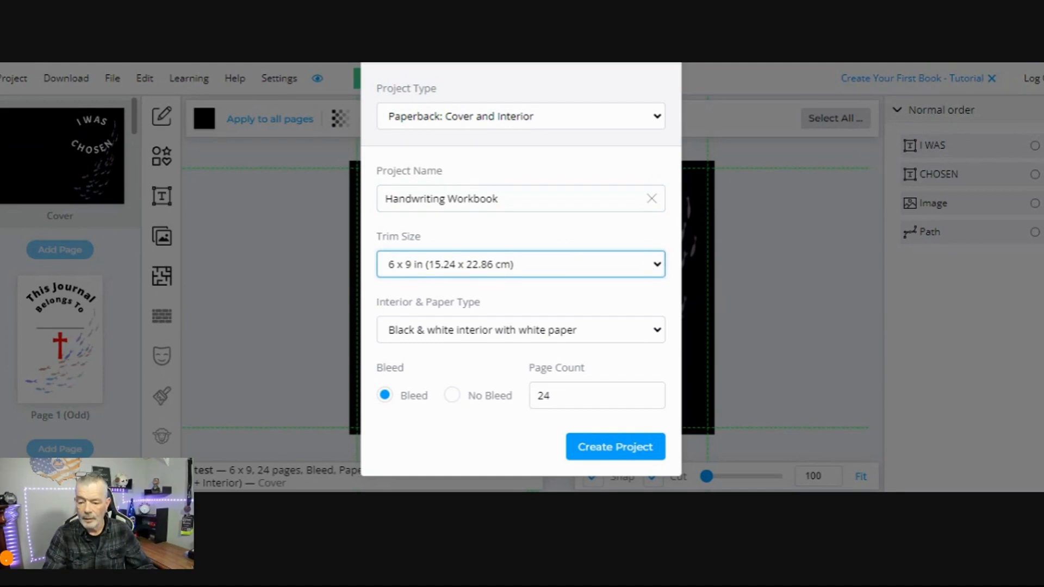
{"action": "left_click", "coordinate": [458, 264]}
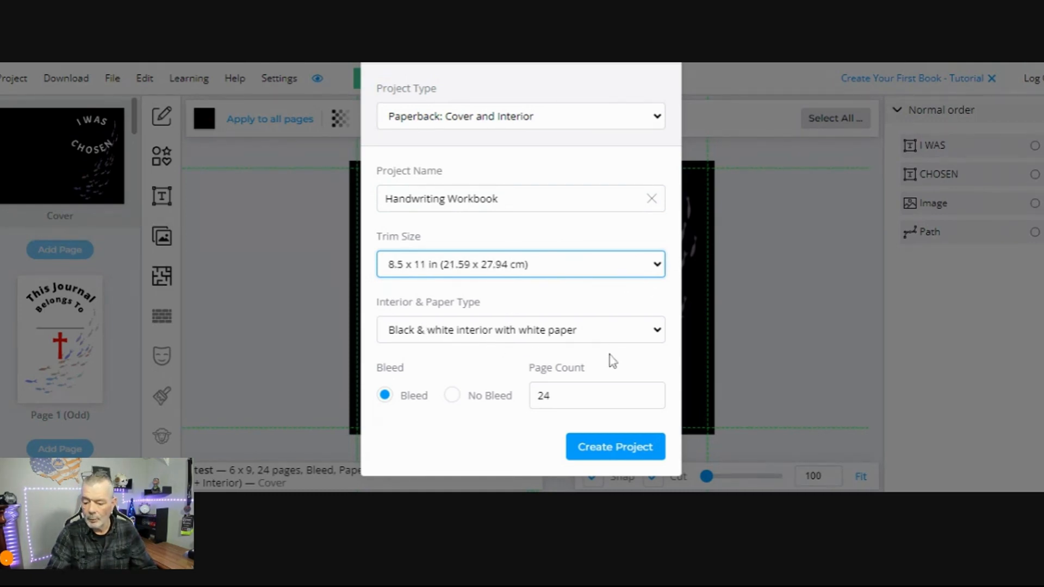
{"action": "double_click", "coordinate": [548, 396]}
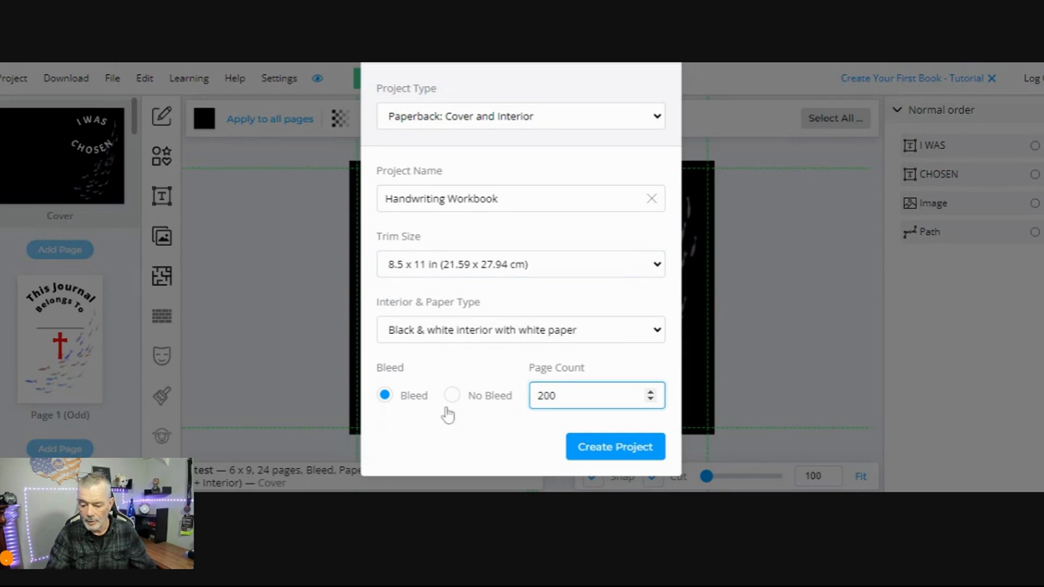
{"action": "left_click", "coordinate": [605, 450]}
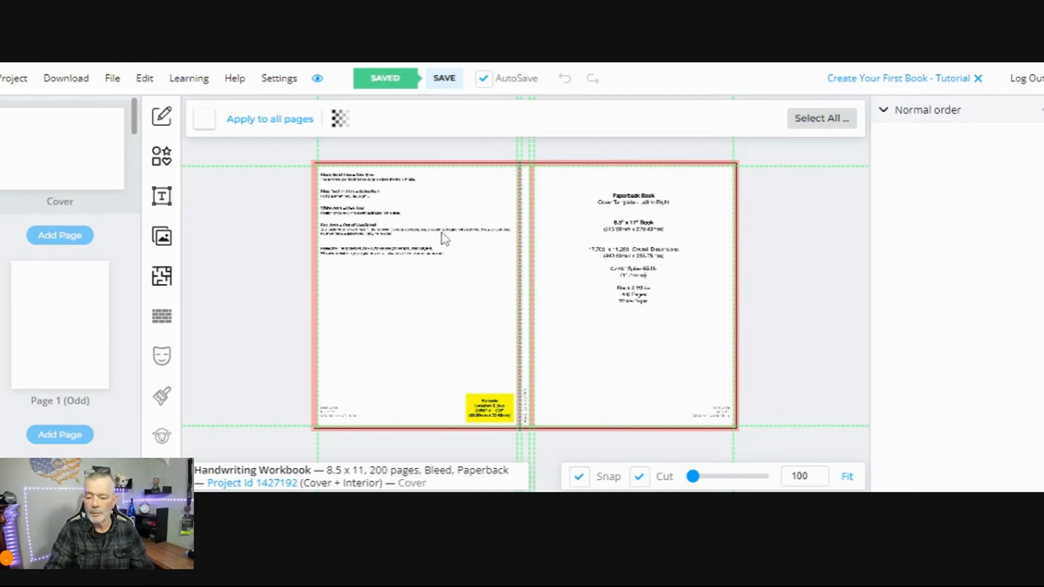
Step: Lower the cover template's opacity to 9 and hide the cover template
{"action": "left_click", "coordinate": [340, 118]}
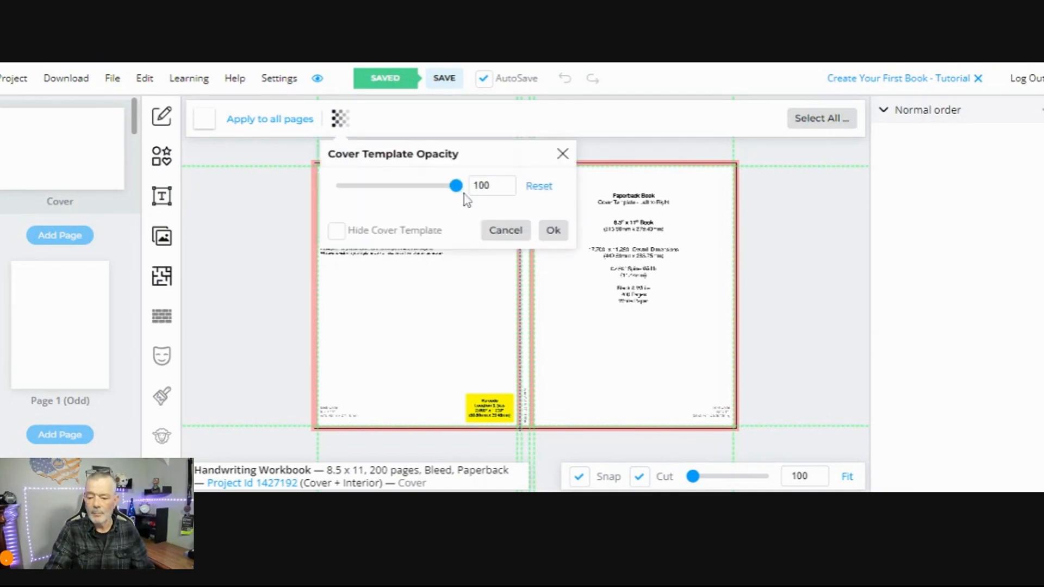
{"action": "left_click_drag", "start_coordinate": [455, 185], "coordinate": [347, 220]}
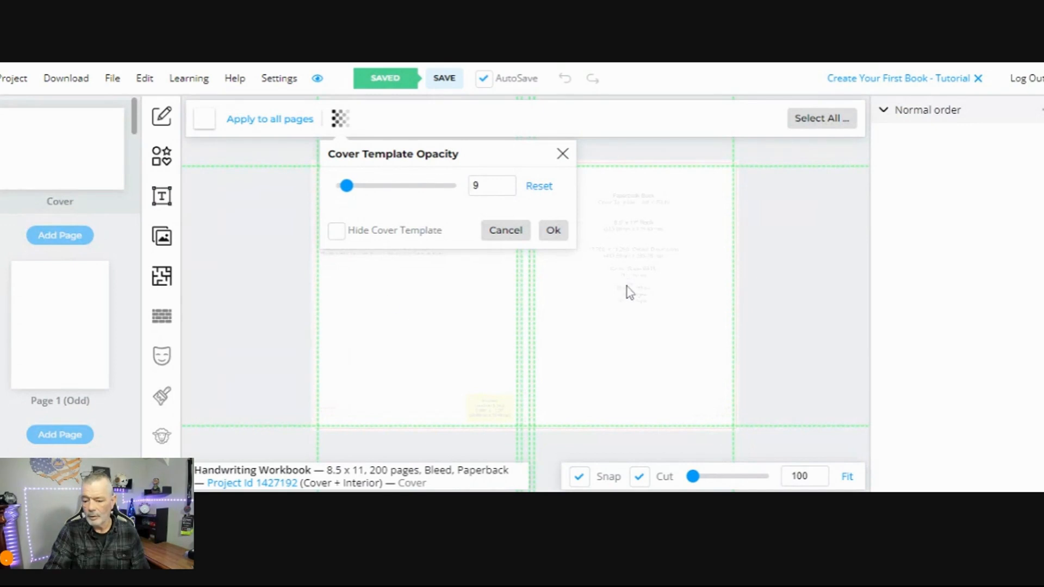
{"action": "left_click", "coordinate": [550, 234]}
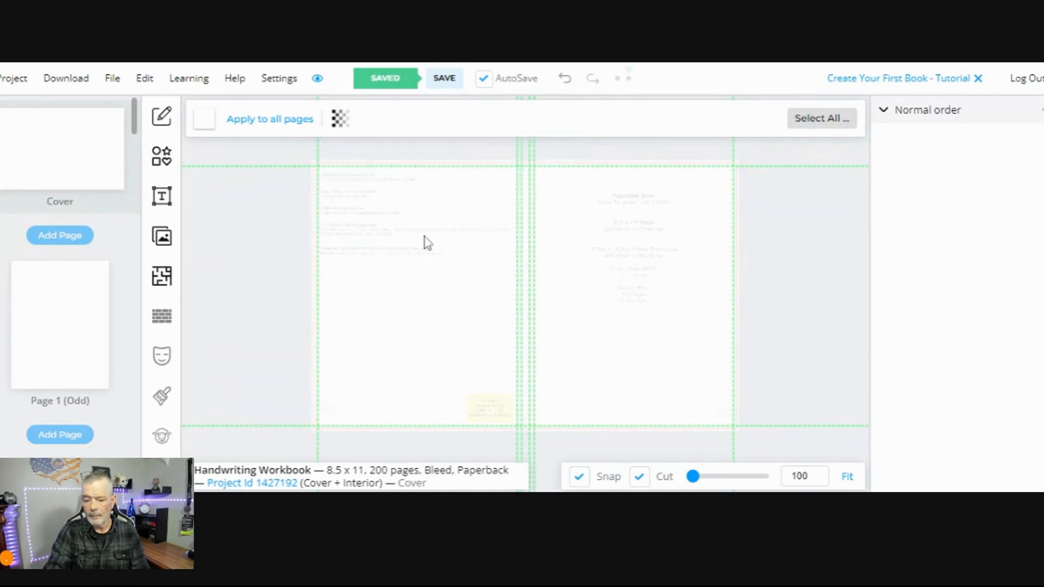
{"action": "left_click", "coordinate": [340, 120]}
{"action": "left_click", "coordinate": [337, 231]}
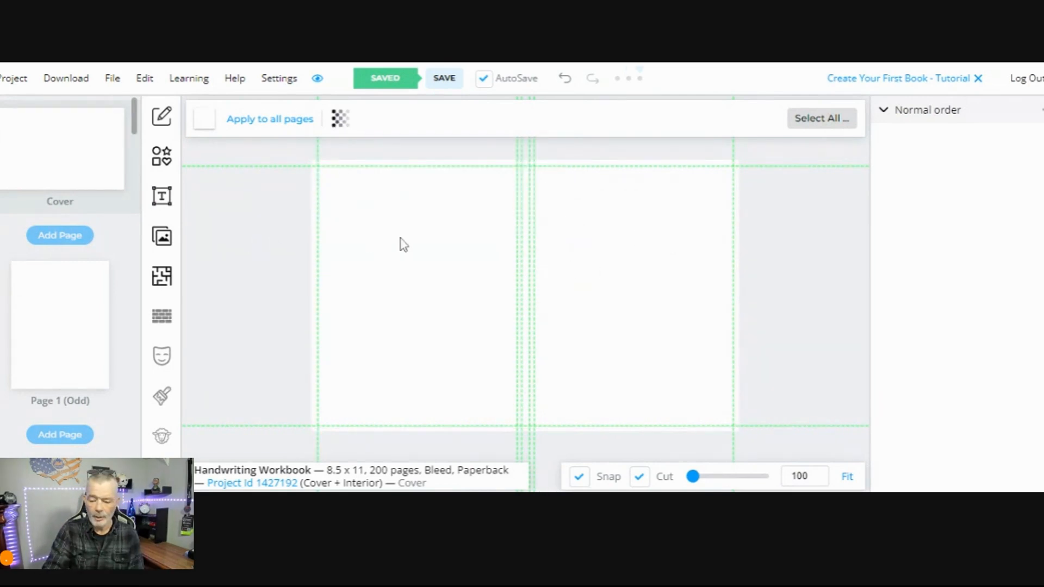
Step: Place the handwriting cover image on the front cover, then upload the lined Handwriting.png with the dog and place it on the back cover
{"action": "left_click", "coordinate": [162, 237]}
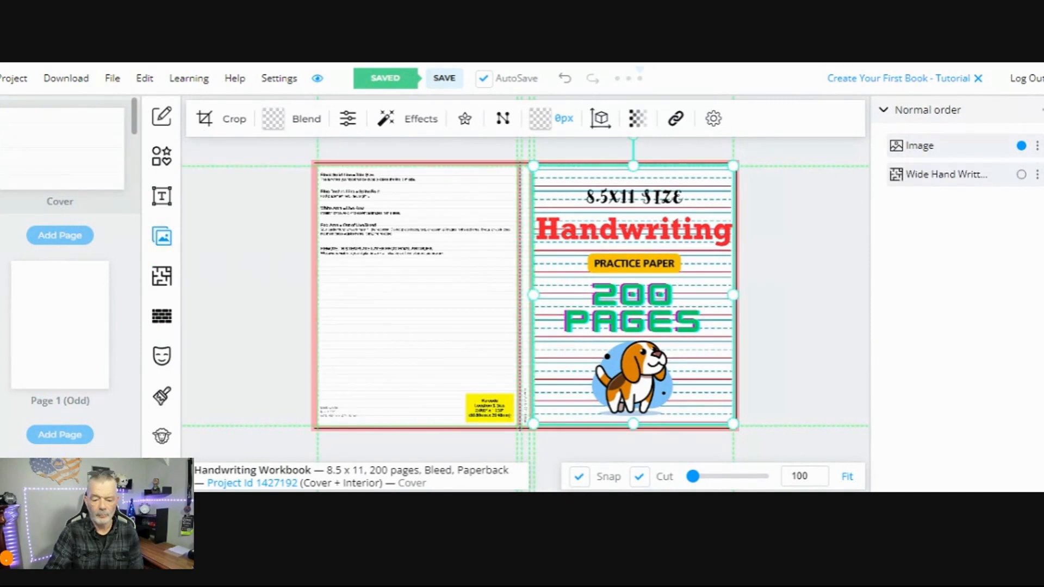
{"action": "left_click", "coordinate": [162, 236]}
{"action": "left_click", "coordinate": [75, 161]}
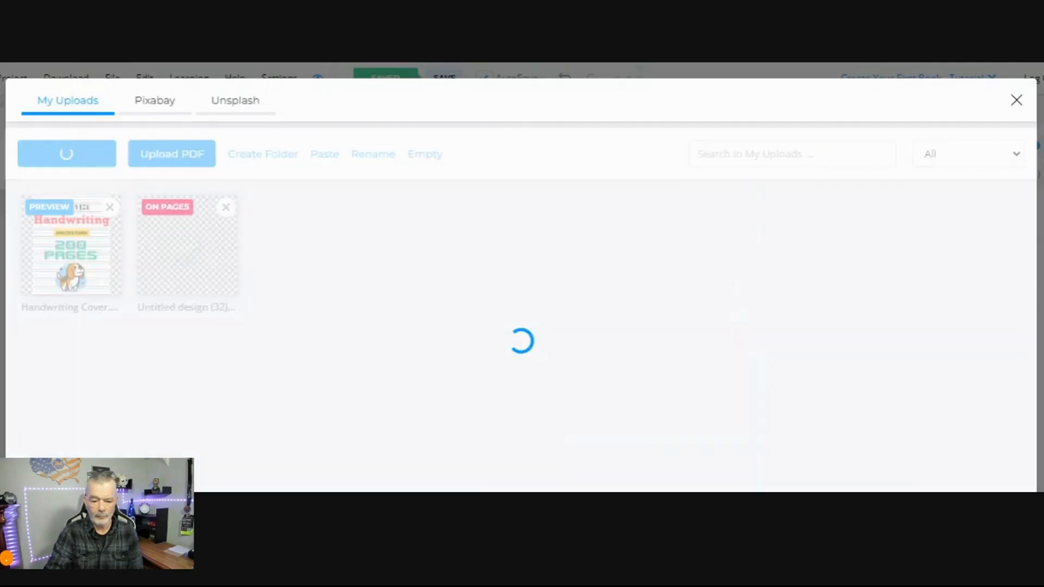
{"action": "left_click", "coordinate": [77, 250]}
{"action": "left_click_drag", "start_coordinate": [566, 268], "coordinate": [363, 271]}
{"action": "left_click", "coordinate": [280, 294]}
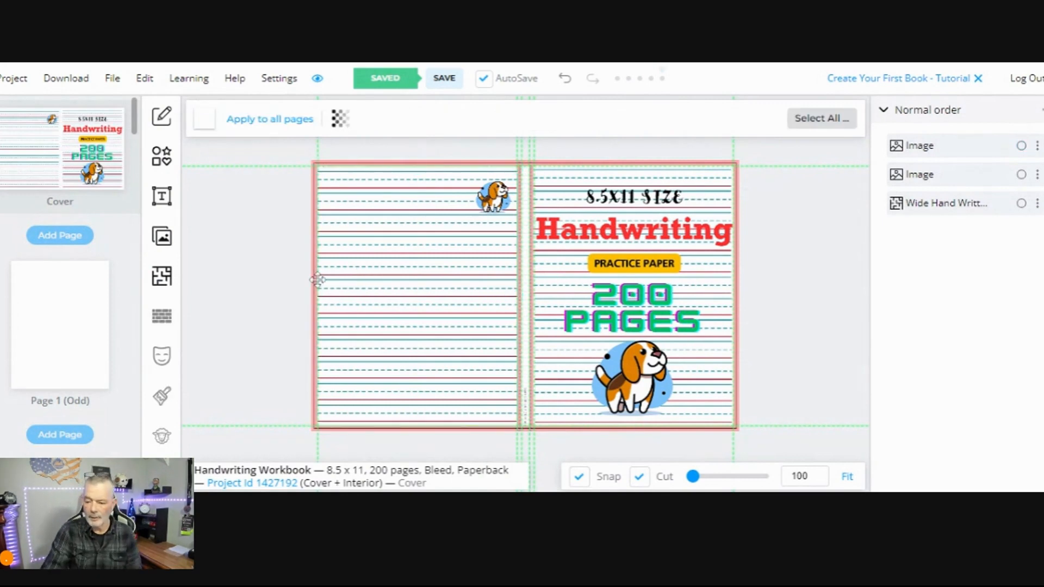
Step: Add the uploaded handwriting page image with the small dog to interior page 1, with the dog in the lower-right corner
{"action": "scroll", "coordinate": [318, 280], "scroll_direction": "down", "scroll_amount": 1}
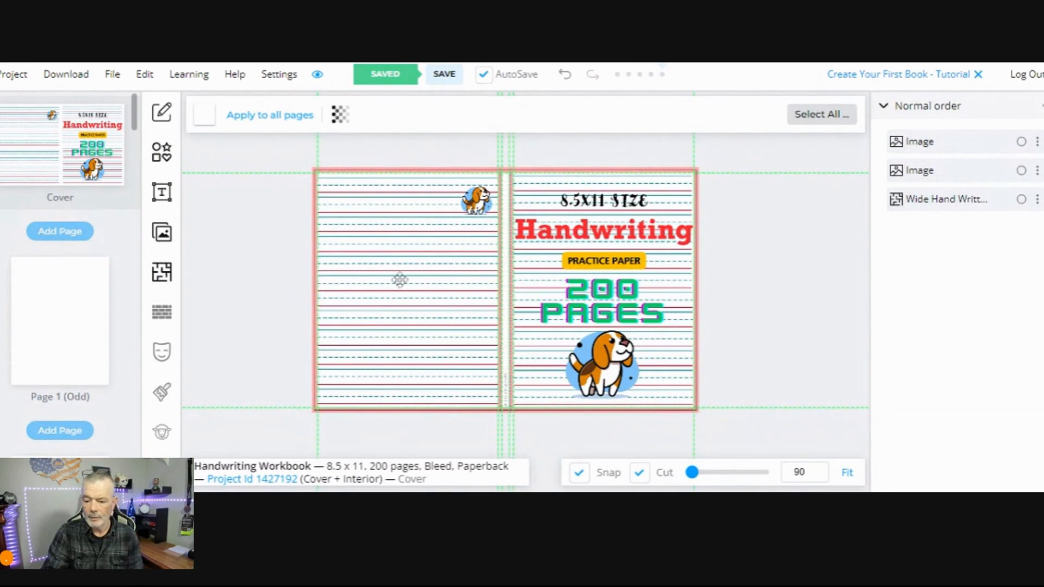
{"action": "left_click", "coordinate": [58, 311]}
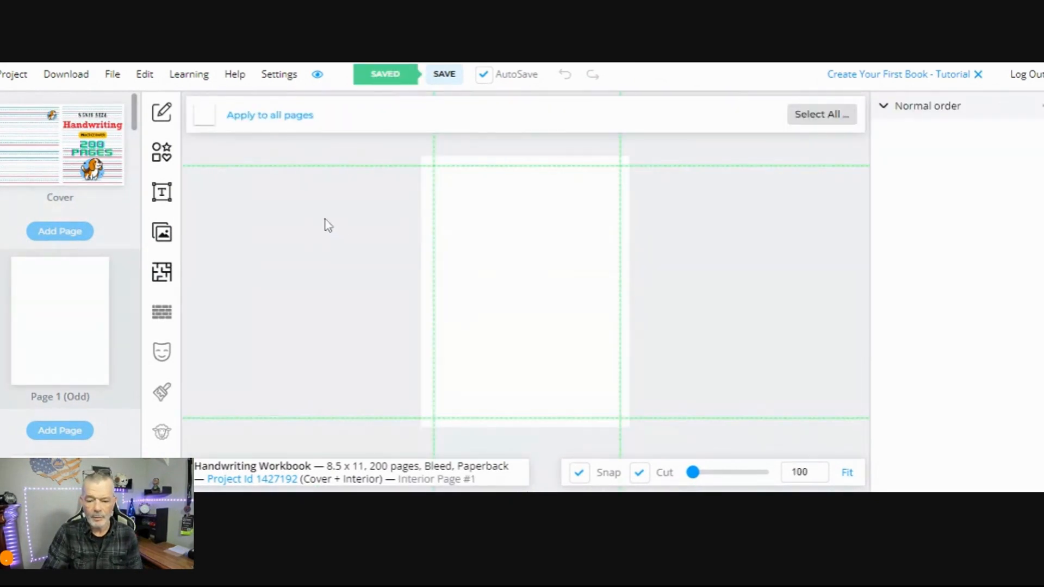
{"action": "left_click", "coordinate": [163, 234]}
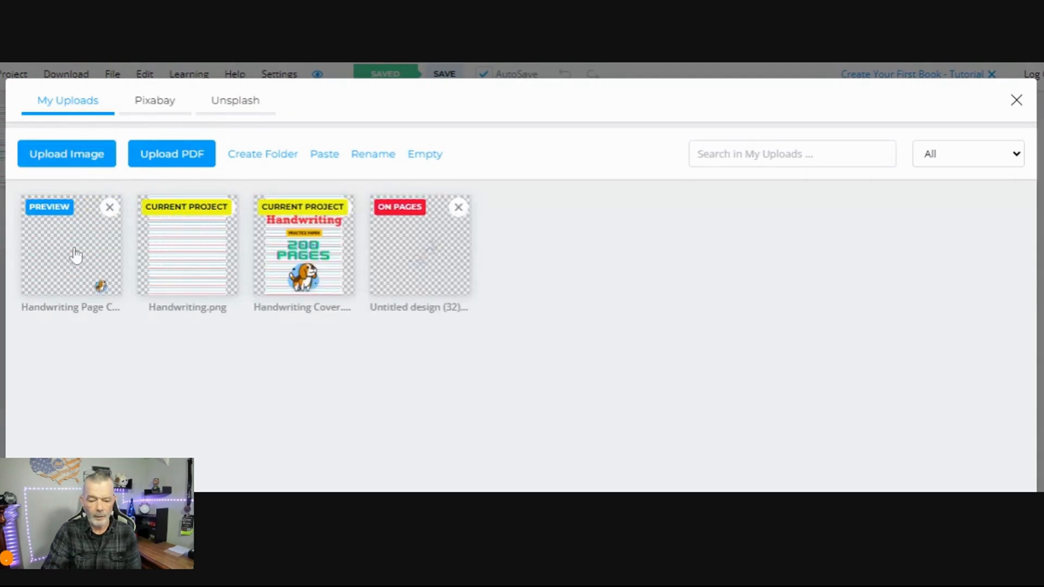
{"action": "left_click", "coordinate": [76, 254]}
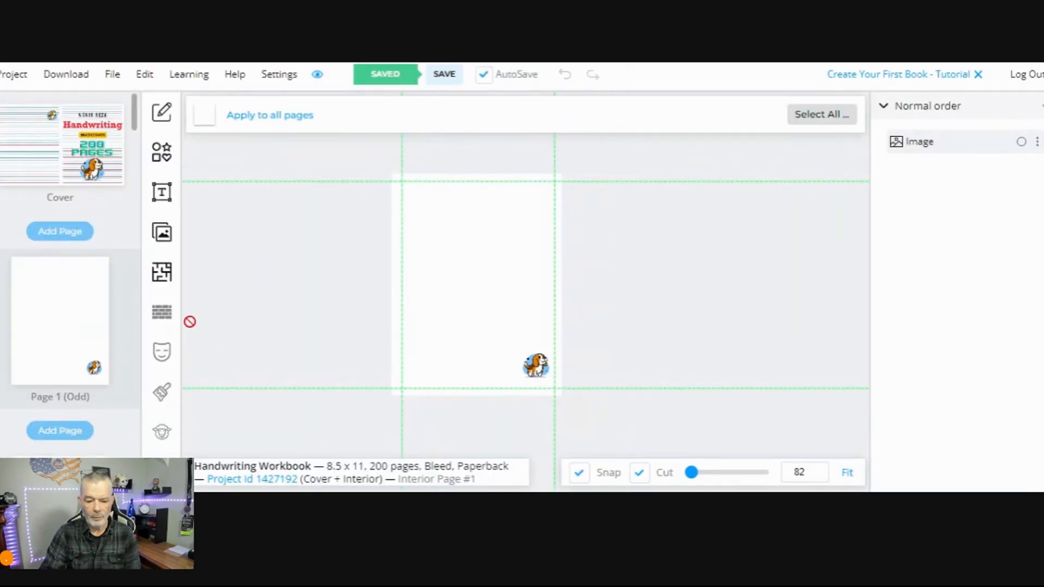
Step: Copy the dog image from page 1 to all other interior pages through page 200, leaving out the cover
{"action": "scroll", "coordinate": [354, 330], "scroll_direction": "up", "scroll_amount": 1}
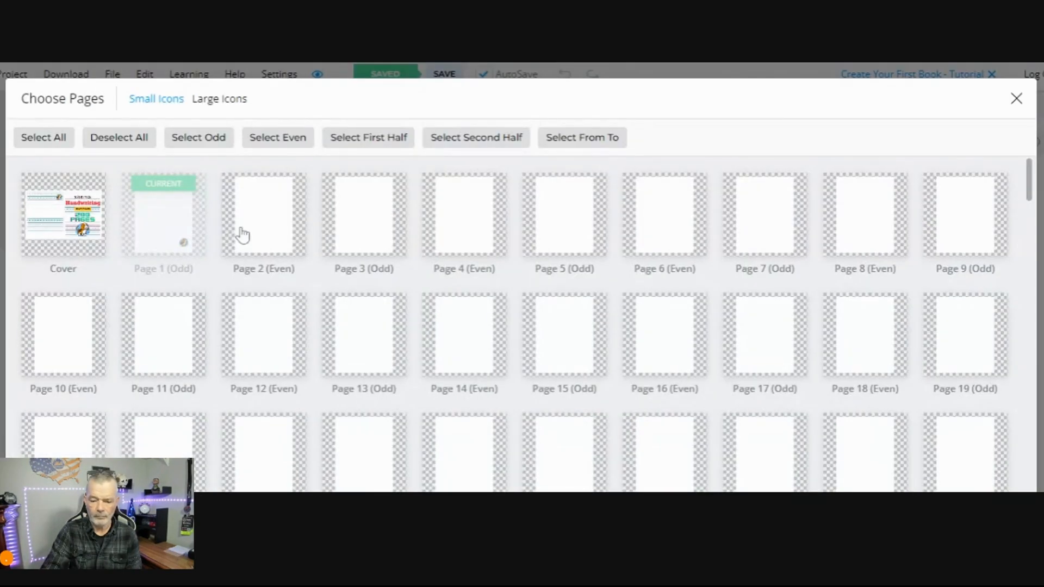
{"action": "left_click", "coordinate": [39, 141]}
{"action": "left_click", "coordinate": [65, 255]}
{"action": "scroll", "coordinate": [173, 241], "scroll_direction": "down", "scroll_amount": 9}
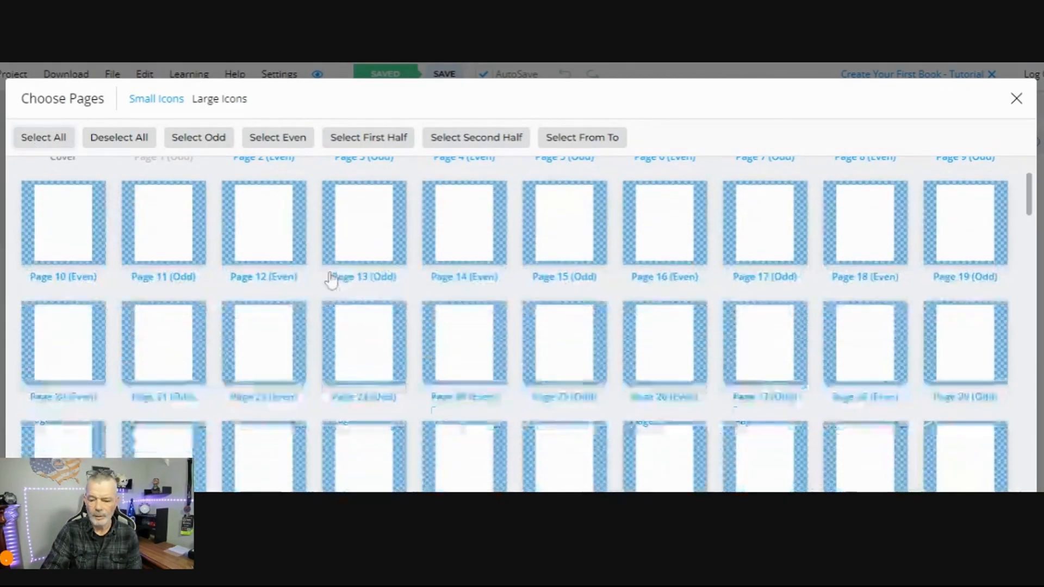
{"action": "scroll", "coordinate": [725, 411], "scroll_direction": "down", "scroll_amount": 7}
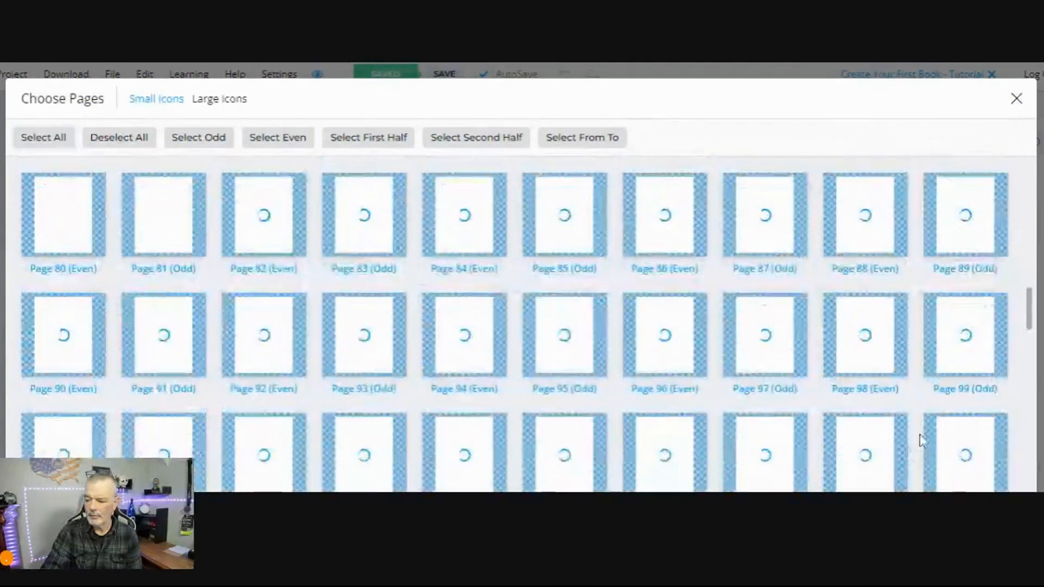
{"action": "left_click_drag", "start_coordinate": [1034, 334], "coordinate": [1040, 475]}
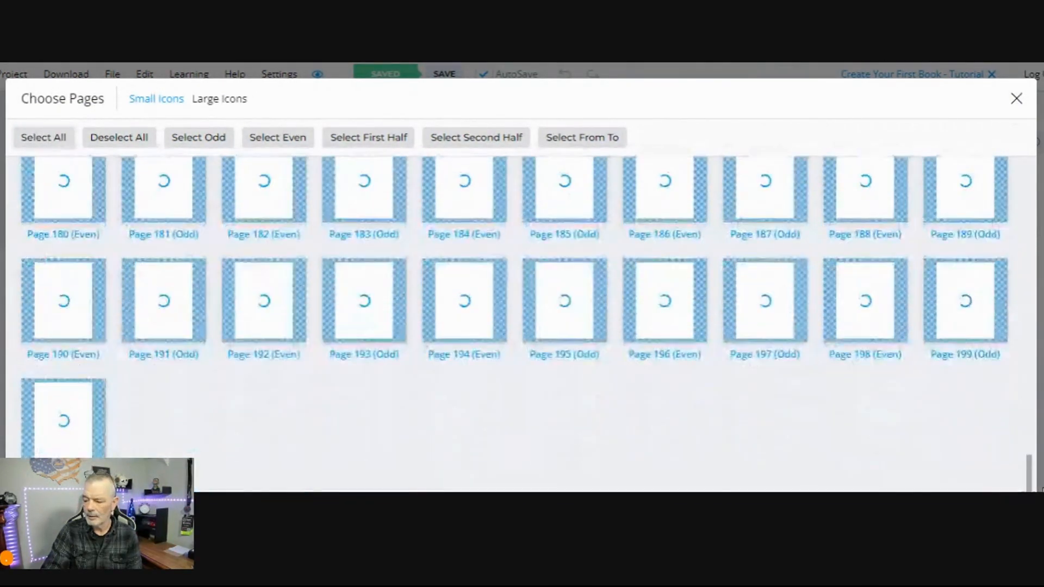
{"action": "scroll", "coordinate": [1027, 468], "scroll_direction": "down", "scroll_amount": 2}
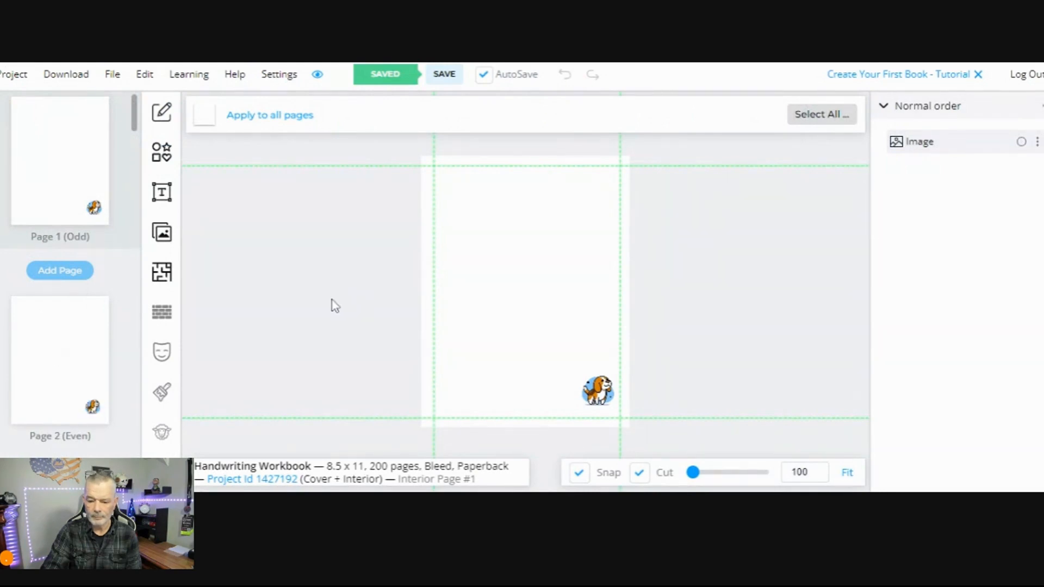
{"action": "scroll", "coordinate": [87, 331], "scroll_direction": "up", "scroll_amount": 3}
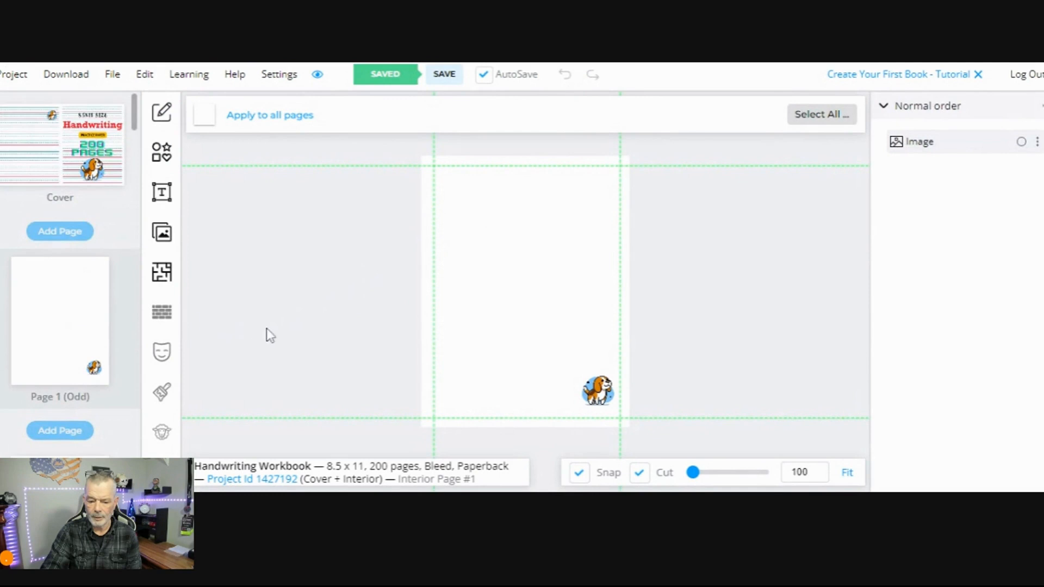
Step: Apply the Wide Hand Written Paper interior template to all pages of the book
{"action": "scroll", "coordinate": [299, 329], "scroll_direction": "down", "scroll_amount": 1}
{"action": "scroll", "coordinate": [302, 334], "scroll_direction": "up", "scroll_amount": 1}
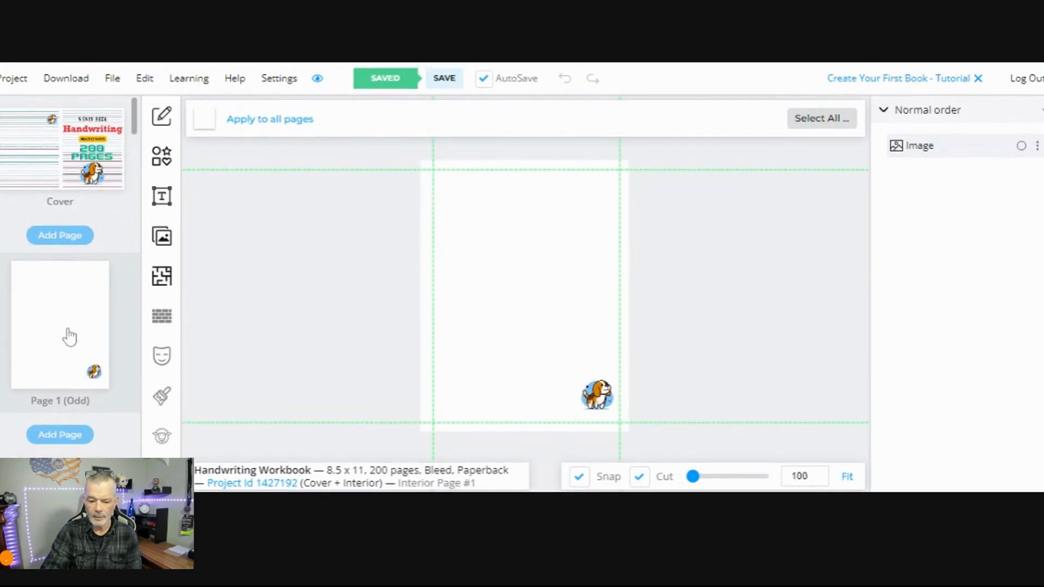
{"action": "scroll", "coordinate": [68, 336], "scroll_direction": "down", "scroll_amount": 3}
{"action": "scroll", "coordinate": [68, 335], "scroll_direction": "down", "scroll_amount": 3}
{"action": "scroll", "coordinate": [68, 333], "scroll_direction": "up", "scroll_amount": 4}
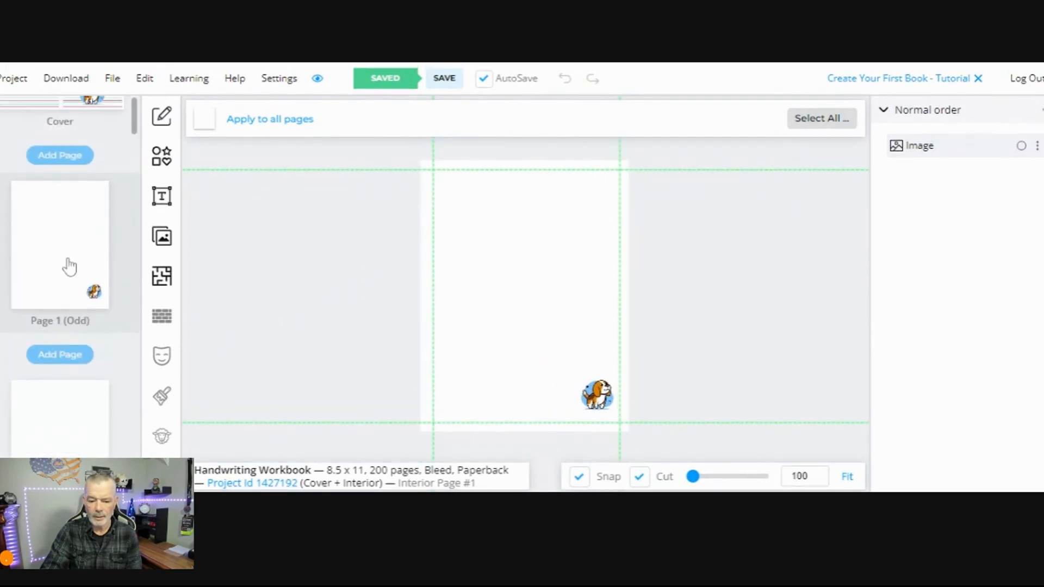
{"action": "left_click", "coordinate": [159, 282]}
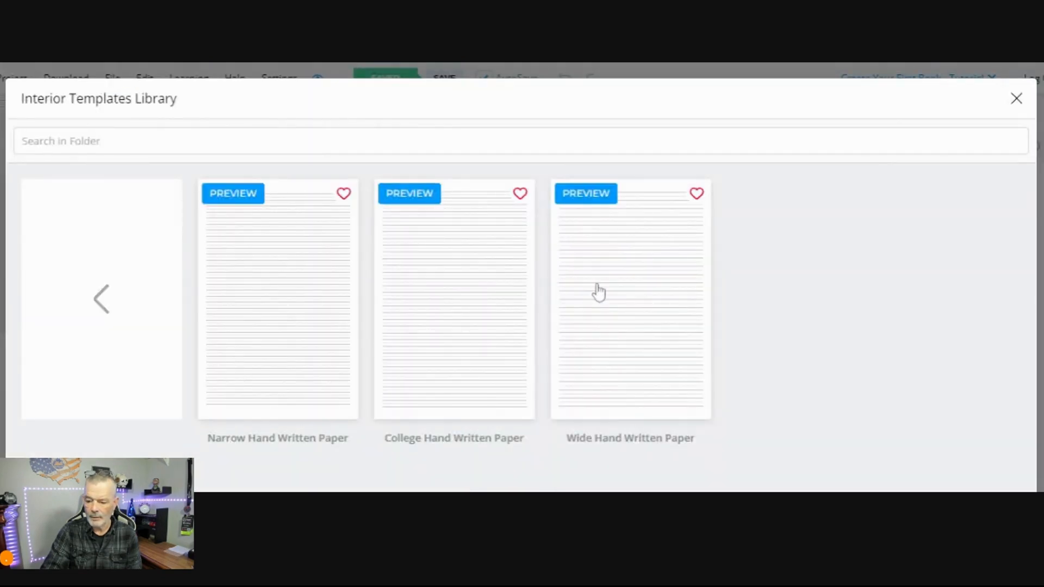
{"action": "left_click", "coordinate": [599, 292]}
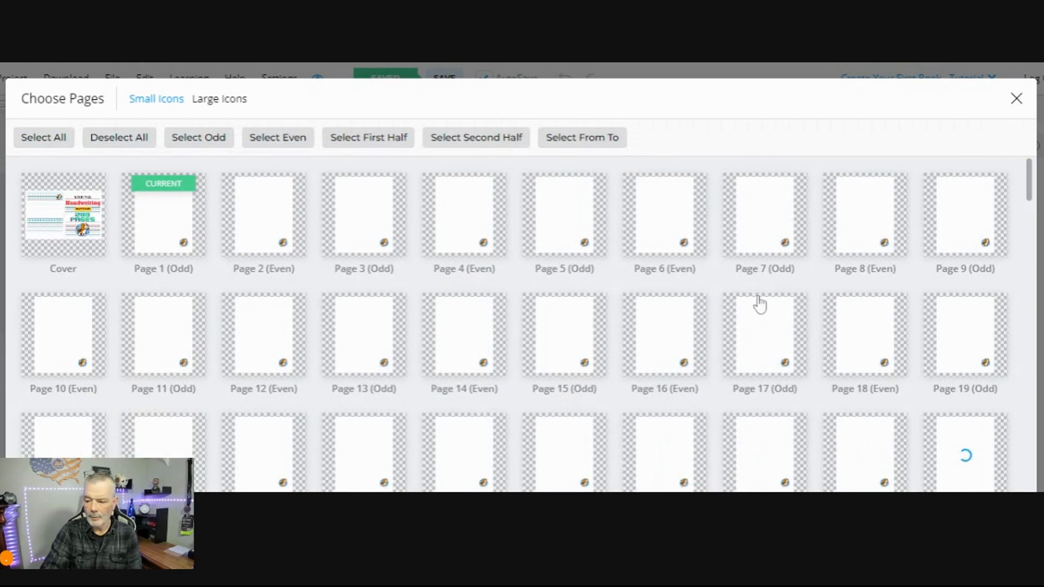
{"action": "left_click_drag", "start_coordinate": [1029, 179], "coordinate": [1030, 474]}
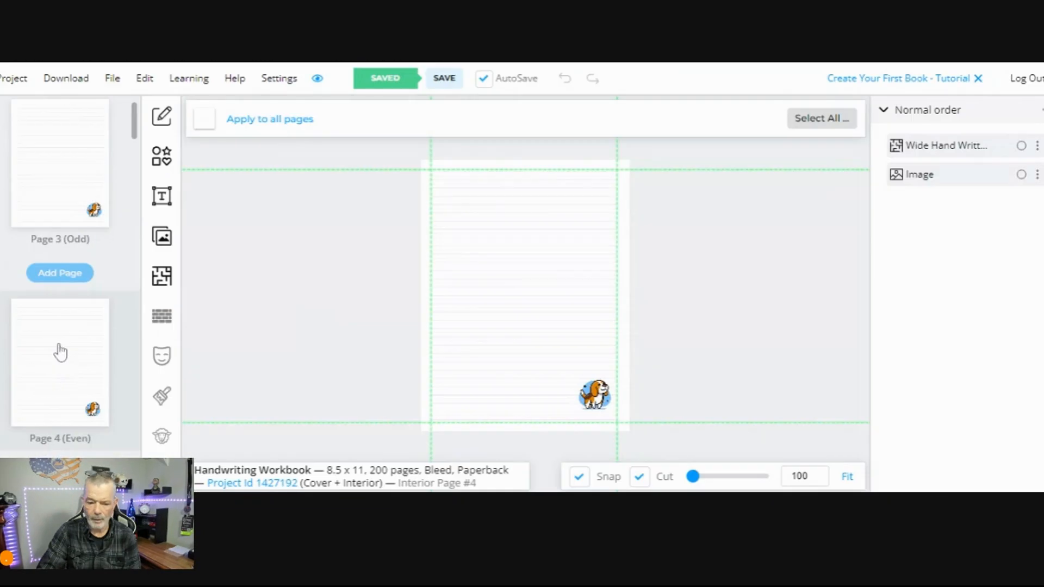
Step: Add a heading text near the top of interior page 1 and open its text for editing
{"action": "scroll", "coordinate": [60, 351], "scroll_direction": "up", "scroll_amount": 7}
{"action": "left_click", "coordinate": [59, 333]}
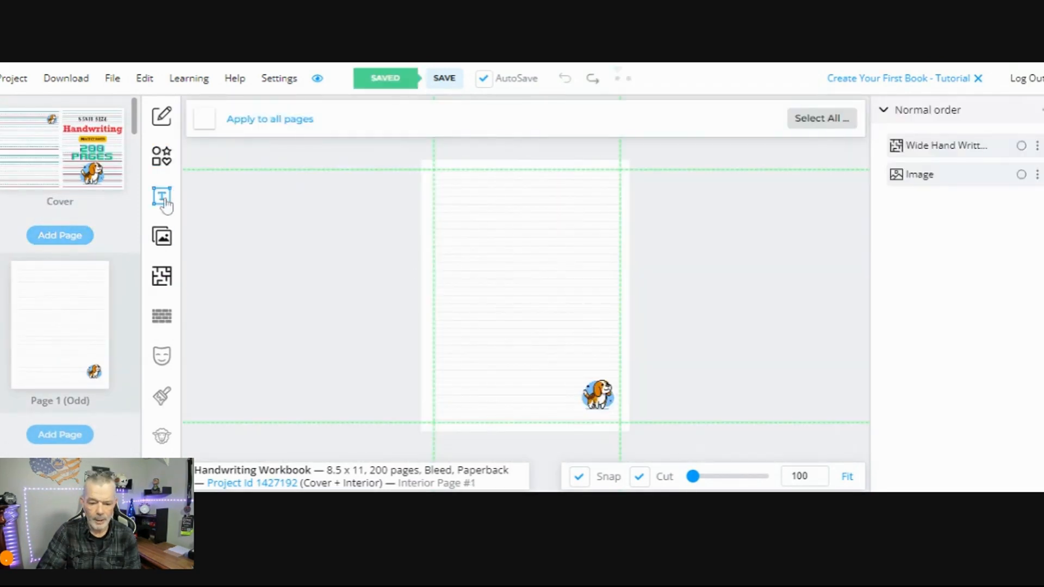
{"action": "left_click", "coordinate": [165, 204]}
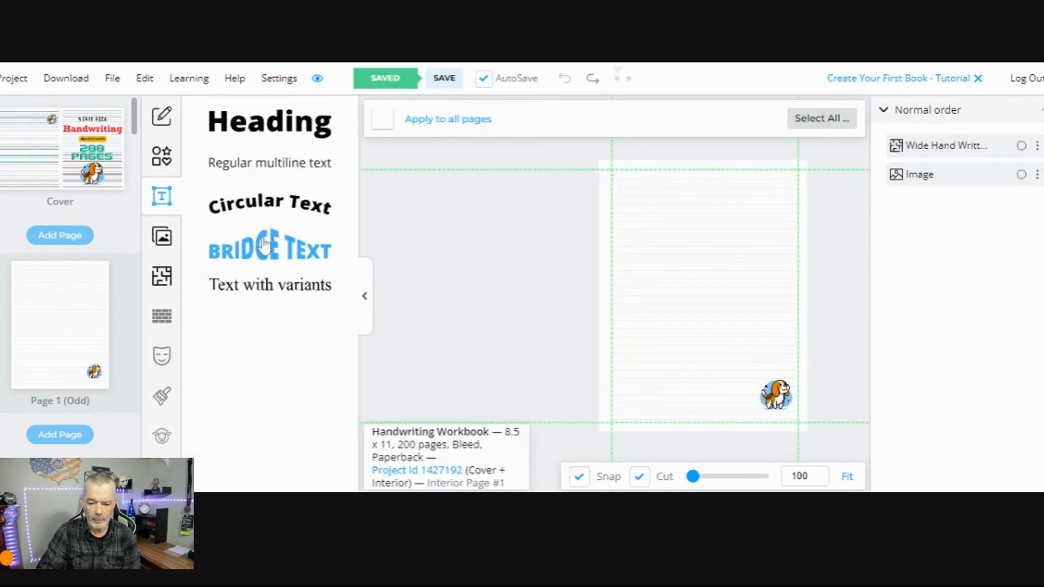
{"action": "left_click", "coordinate": [271, 129]}
{"action": "left_click_drag", "start_coordinate": [748, 309], "coordinate": [739, 220]}
{"action": "left_click", "coordinate": [464, 273]}
{"action": "left_click", "coordinate": [698, 211]}
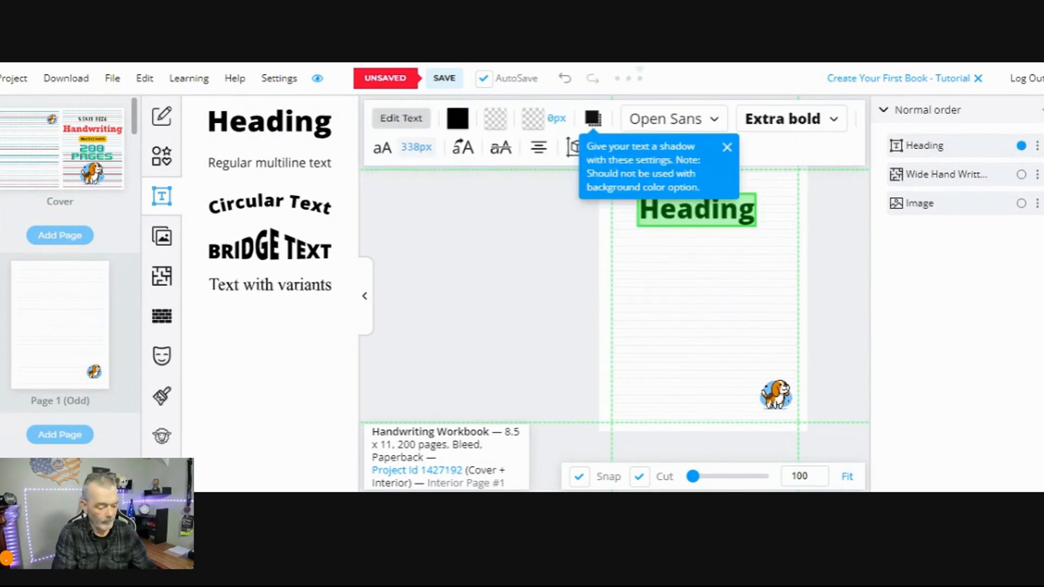
Step: Replace the heading text with "This Book" and "Belongs To" on two lines and center it near the top of page 1
{"action": "type", "text": "This"}
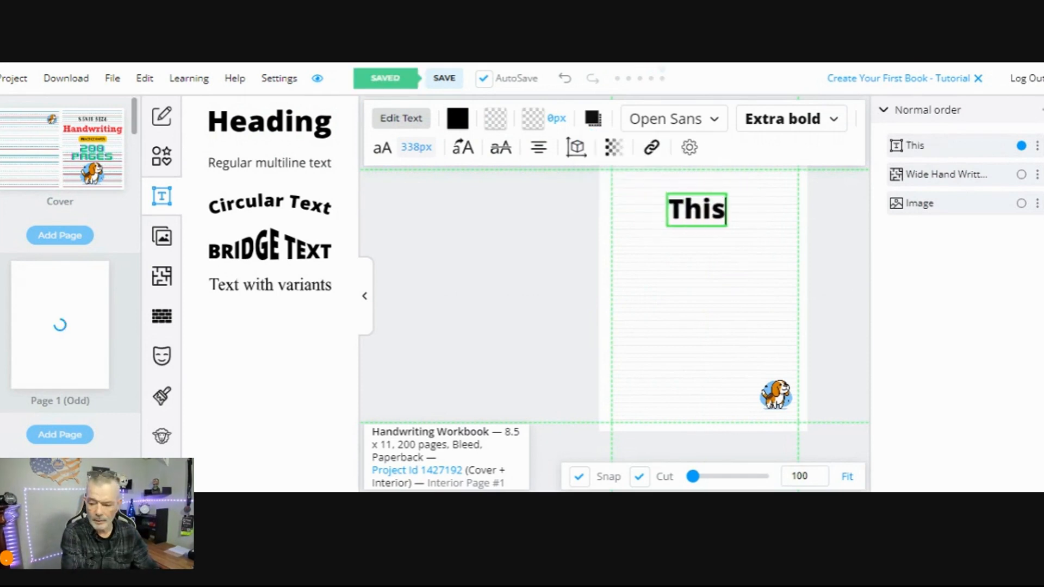
{"action": "type", "text": " Book"}
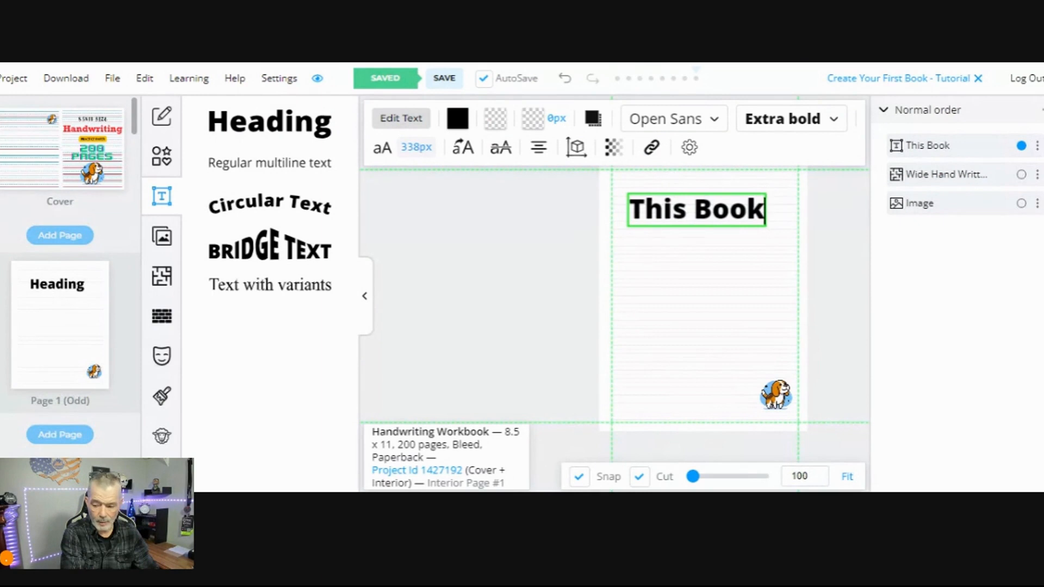
{"action": "key", "text": "Return"}
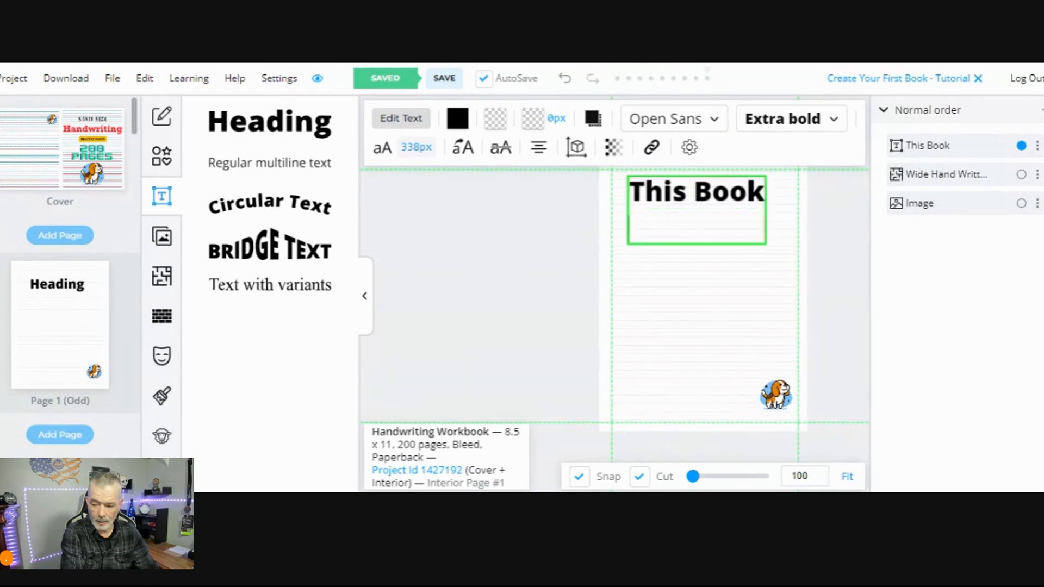
{"action": "type", "text": "Belon"}
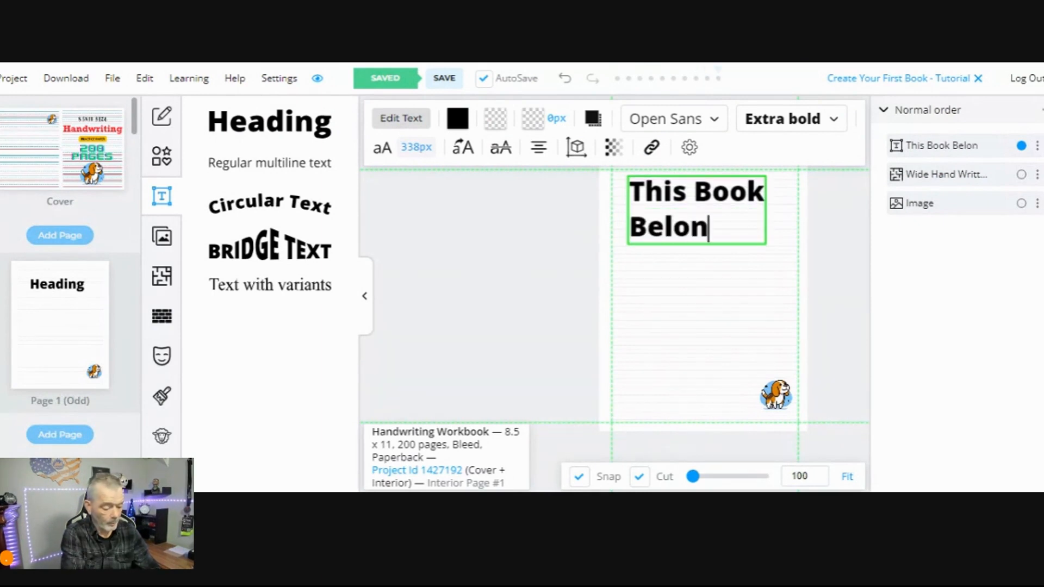
{"action": "type", "text": "gs To"}
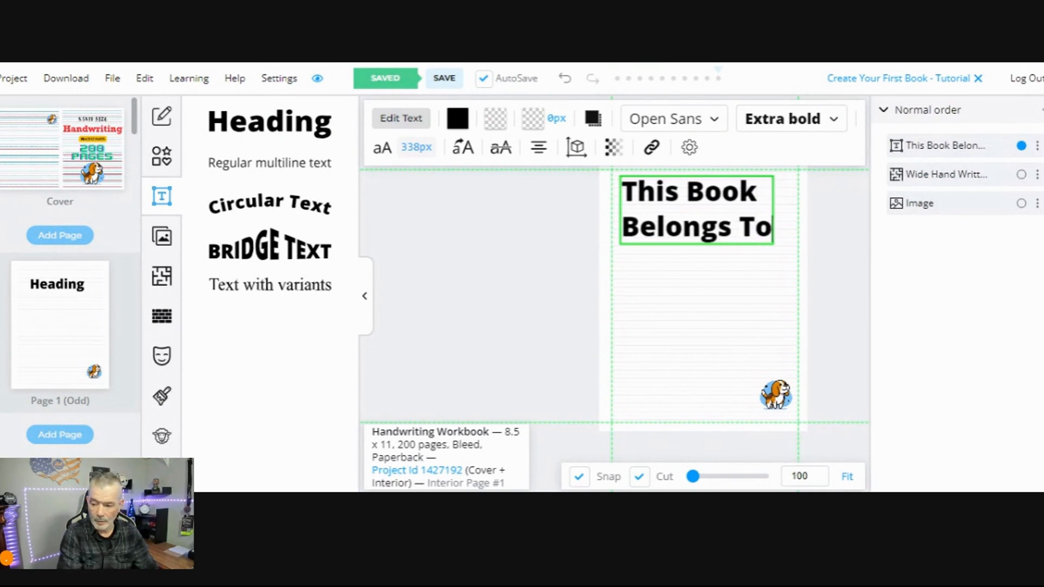
{"action": "left_click_drag", "start_coordinate": [772, 227], "coordinate": [622, 192]}
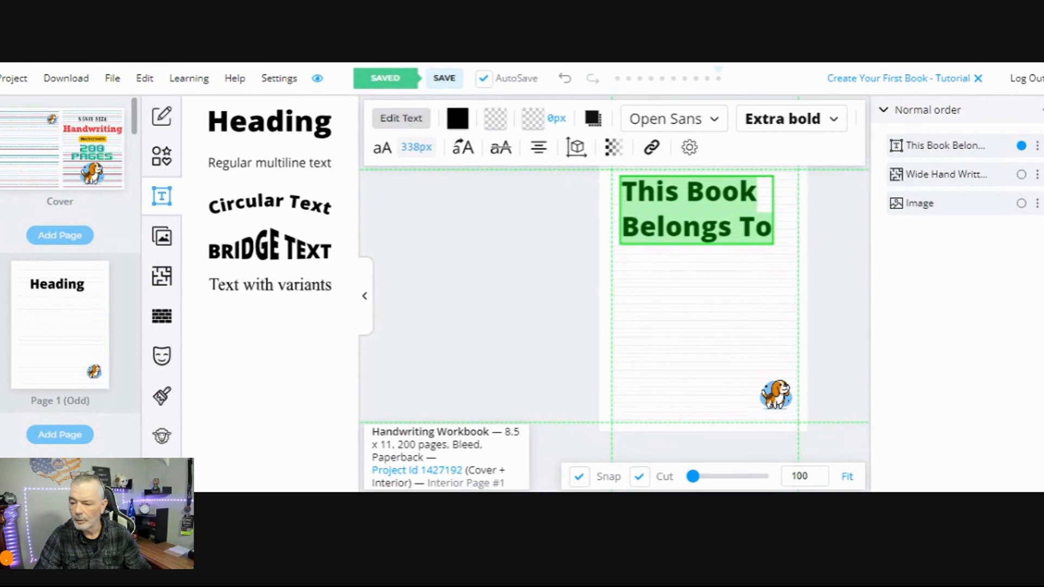
{"action": "left_click", "coordinate": [622, 192]}
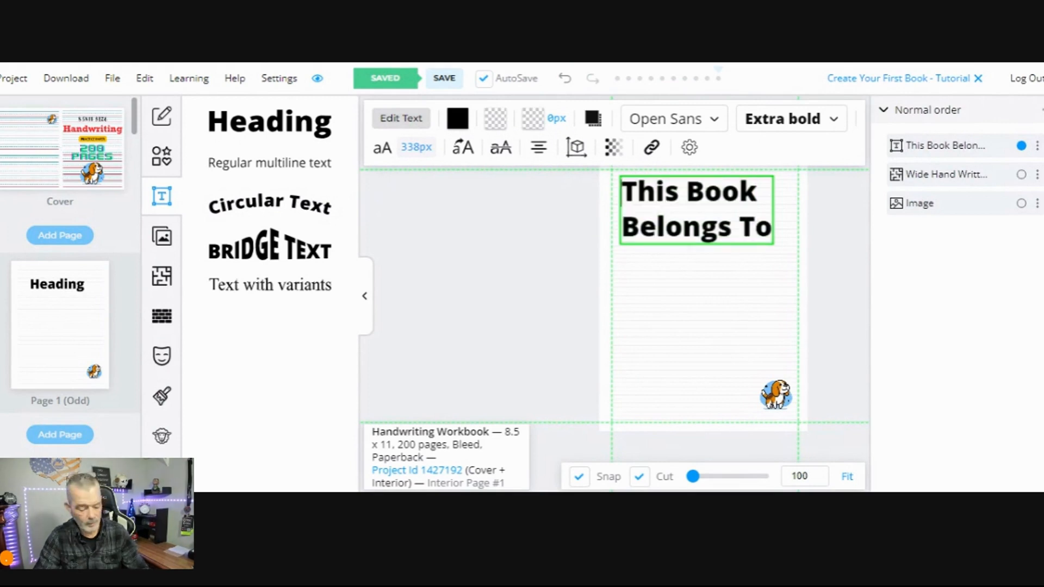
{"action": "left_click", "coordinate": [678, 278]}
{"action": "left_click_drag", "start_coordinate": [697, 242], "coordinate": [692, 229]}
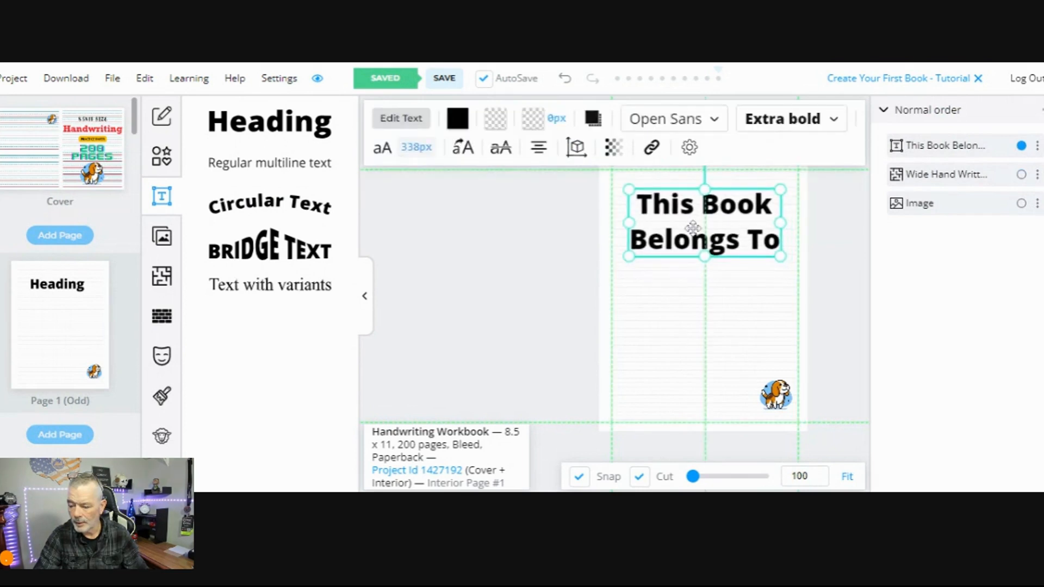
{"action": "left_click", "coordinate": [680, 296]}
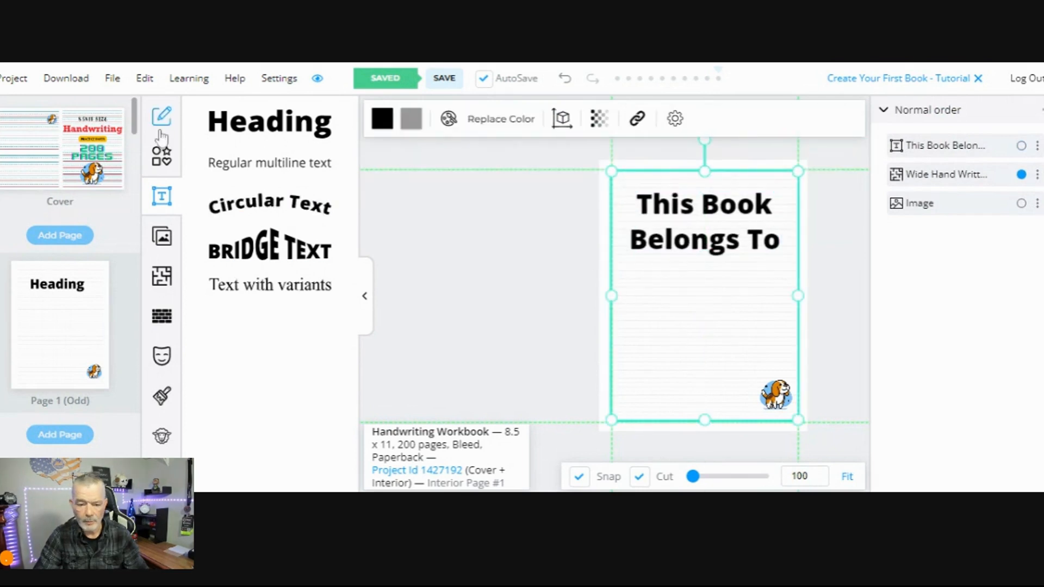
Step: Add a horizontal line shape to page 1, shorten it at both ends and center it below the heading
{"action": "left_click", "coordinate": [164, 158]}
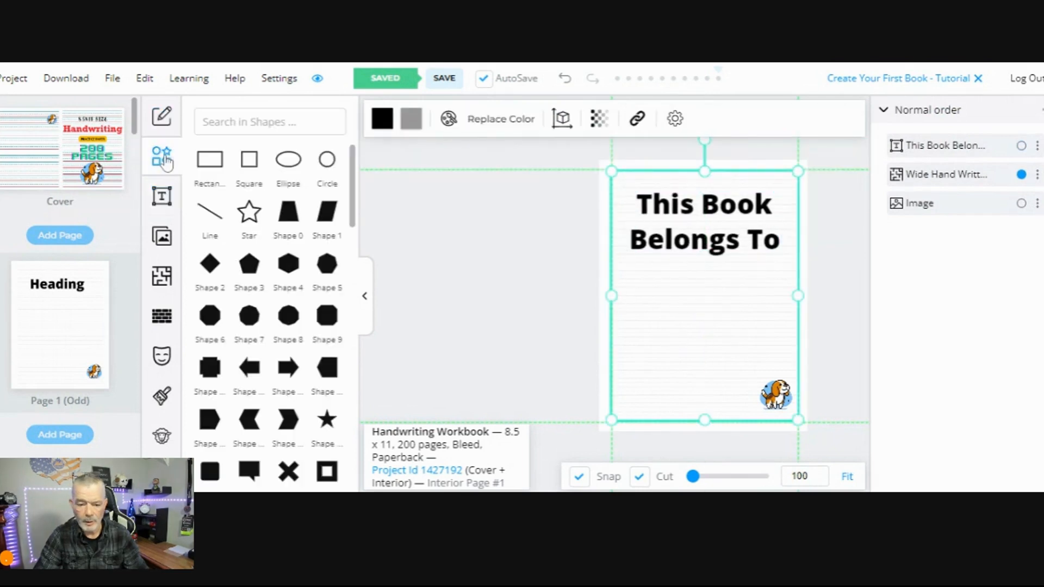
{"action": "left_click", "coordinate": [215, 220]}
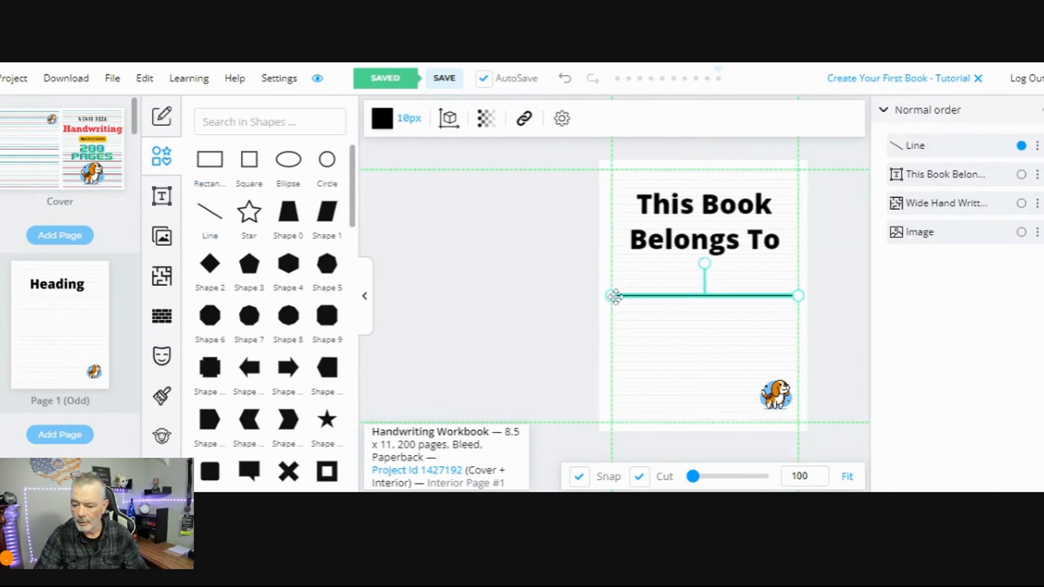
{"action": "left_click_drag", "start_coordinate": [612, 297], "coordinate": [645, 297]}
{"action": "left_click_drag", "start_coordinate": [798, 297], "coordinate": [703, 333]}
{"action": "left_click", "coordinate": [710, 320]}
Step: Move the "This Book Belongs To" heading and the name line further down page 1, leaving space above the heading
{"action": "left_click", "coordinate": [705, 246]}
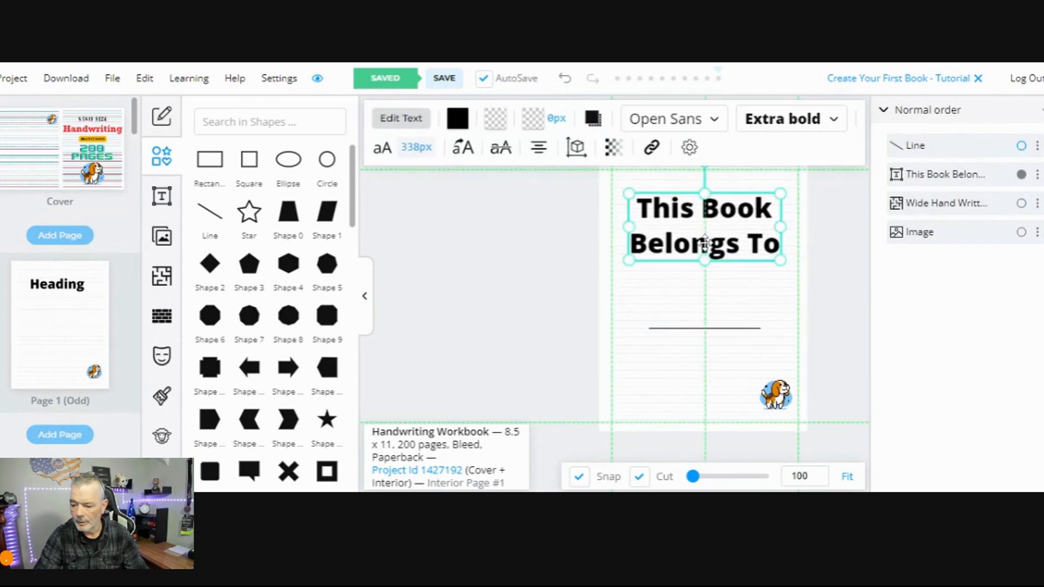
{"action": "left_click", "coordinate": [526, 302]}
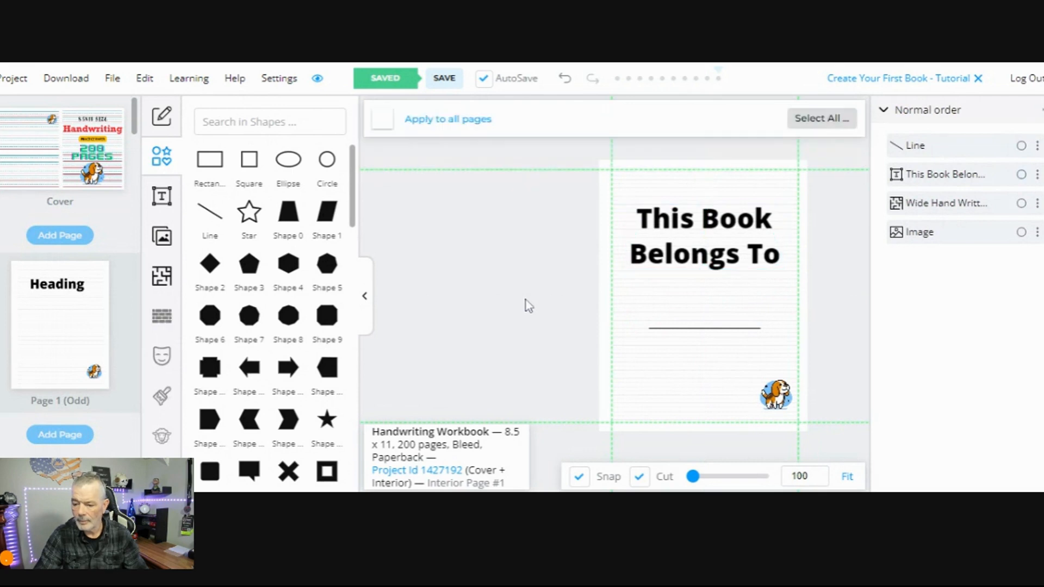
{"action": "left_click_drag", "start_coordinate": [680, 253], "coordinate": [690, 260]}
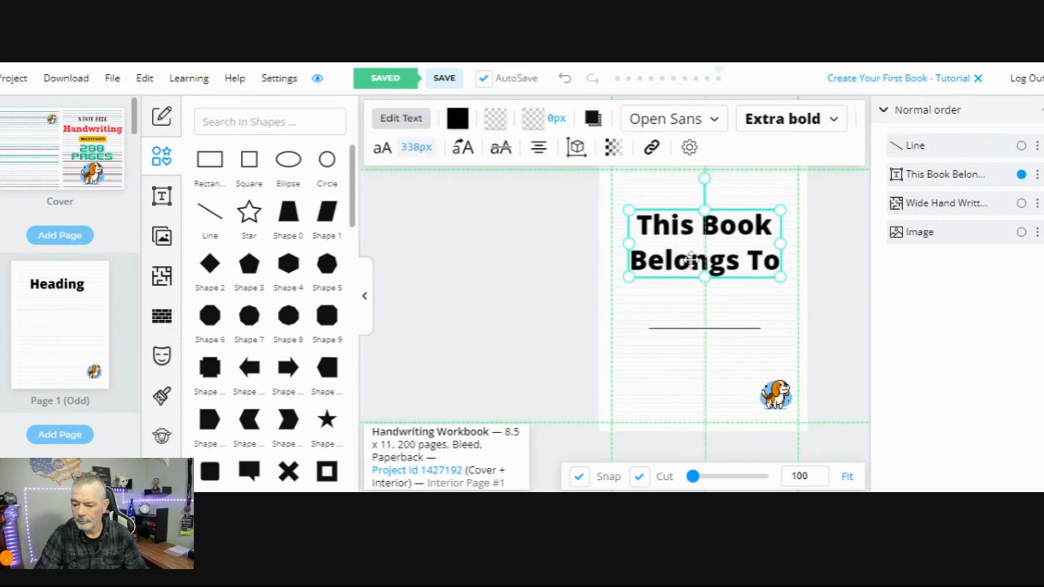
{"action": "left_click_drag", "start_coordinate": [698, 328], "coordinate": [697, 352]}
{"action": "left_click", "coordinate": [705, 280]}
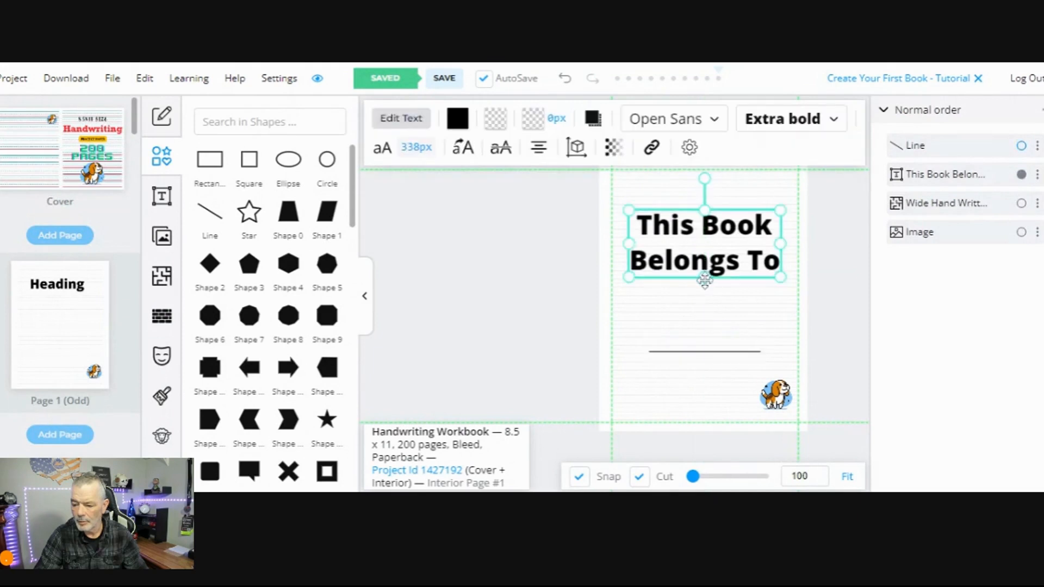
{"action": "left_click_drag", "start_coordinate": [705, 281], "coordinate": [705, 307]}
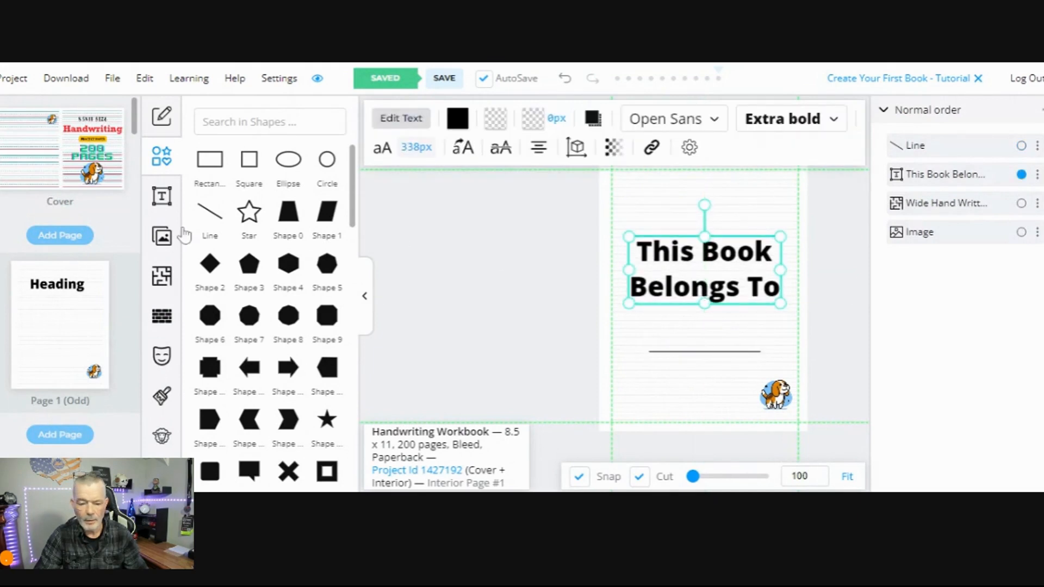
Step: Add the uploaded handwriting page image again on page 1, with its dog centered above the heading
{"action": "left_click", "coordinate": [162, 238]}
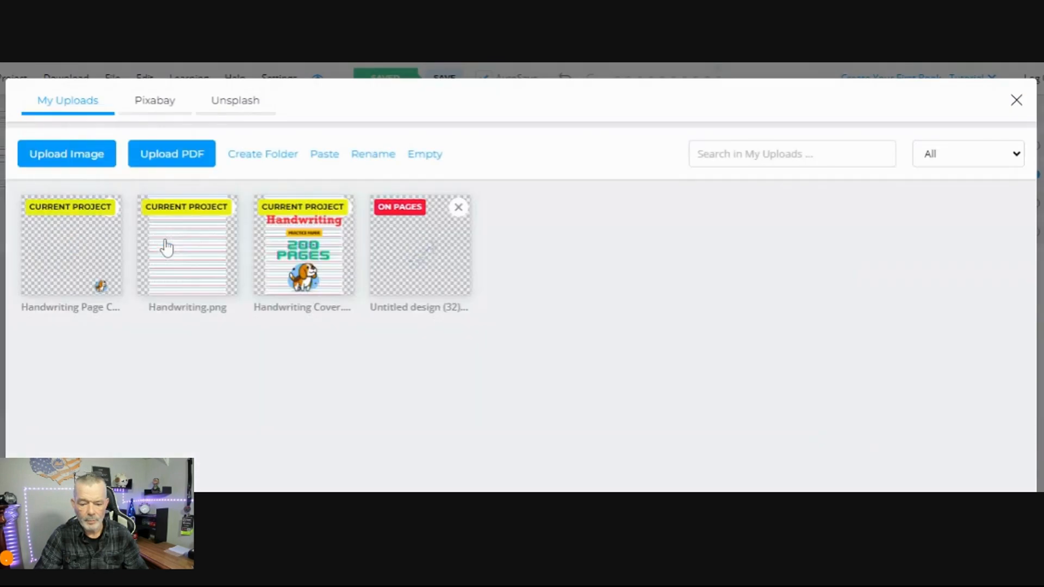
{"action": "left_click", "coordinate": [55, 265]}
{"action": "left_click_drag", "start_coordinate": [617, 405], "coordinate": [538, 206]}
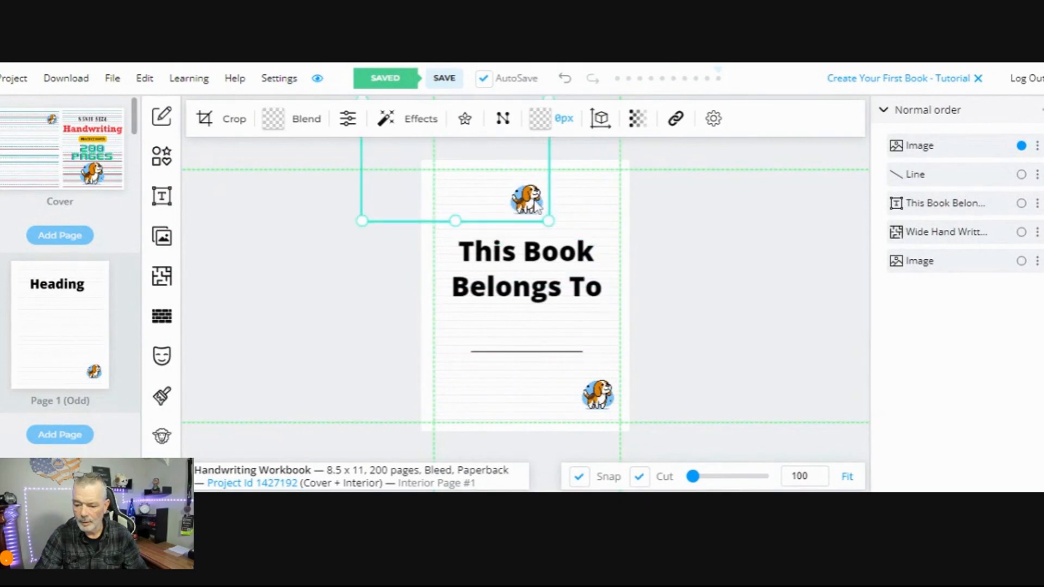
{"action": "left_click", "coordinate": [385, 303]}
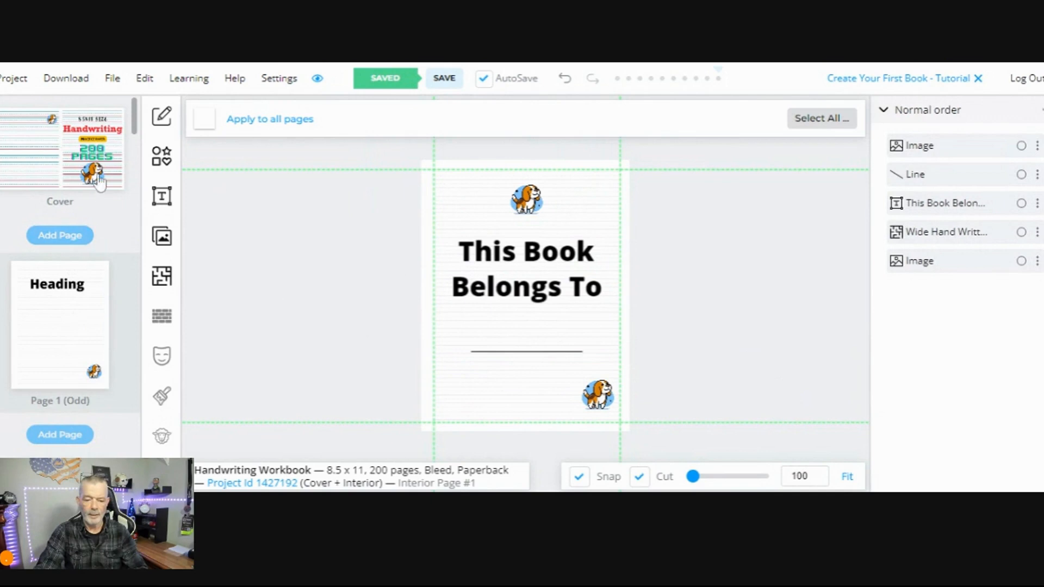
Step: Review the interior pages through page 200, the cover and the project's available download options
{"action": "left_click", "coordinate": [38, 161]}
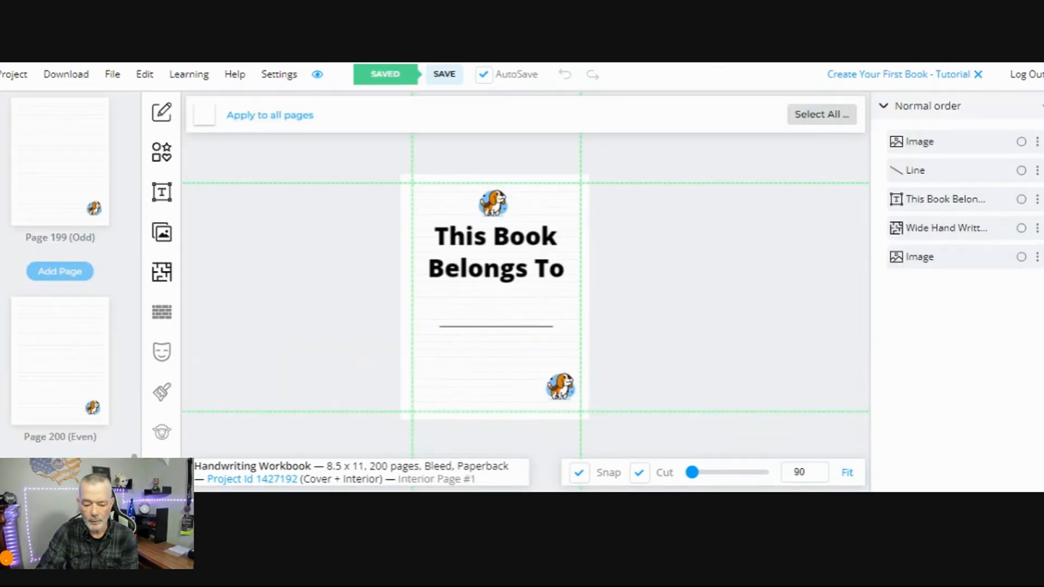
{"action": "left_click_drag", "start_coordinate": [134, 469], "coordinate": [134, 457]}
{"action": "left_click_drag", "start_coordinate": [132, 281], "coordinate": [132, 117]}
{"action": "left_click", "coordinate": [63, 163]}
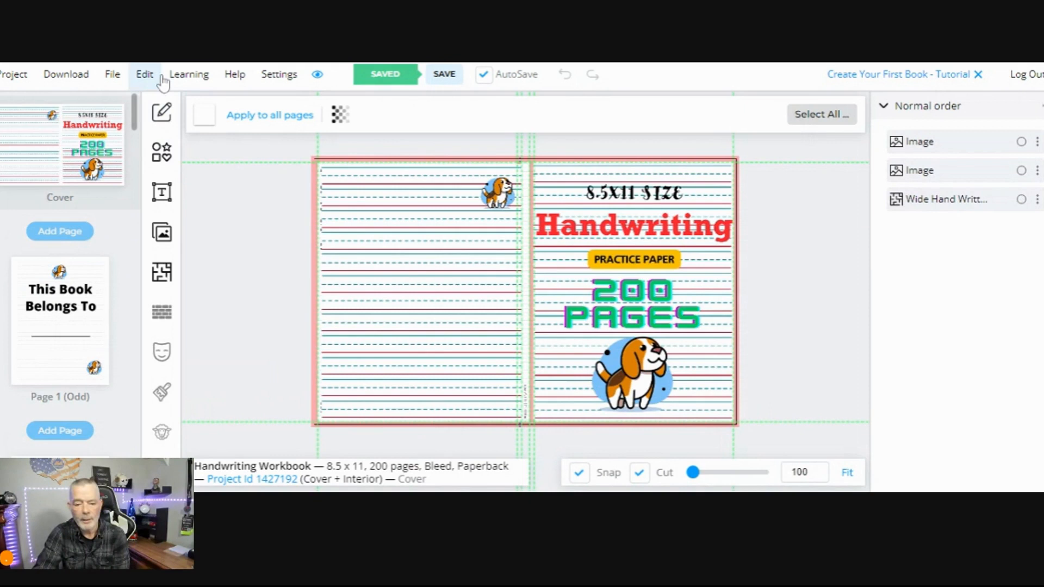
{"action": "left_click", "coordinate": [72, 79]}
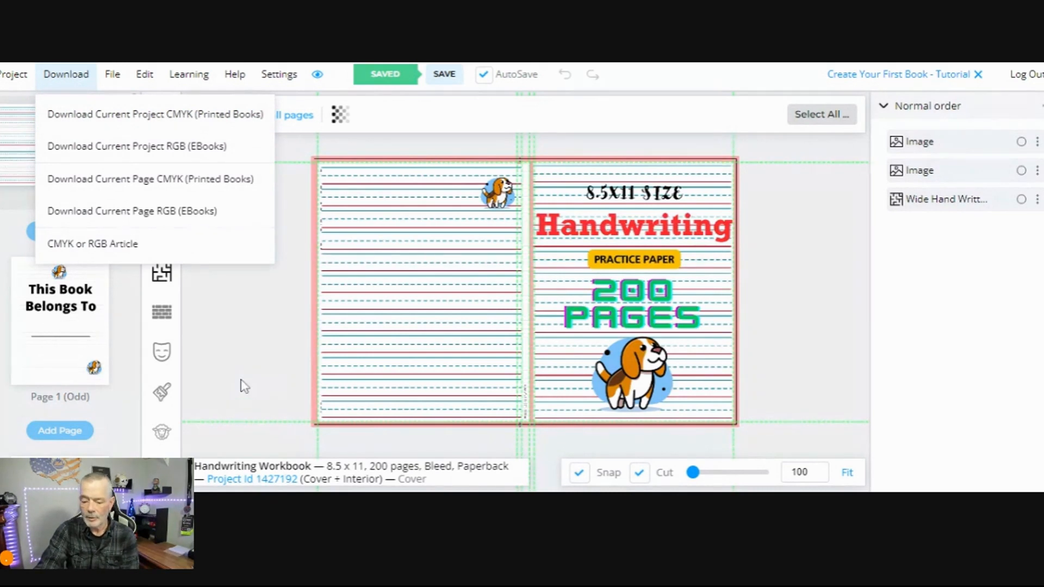
{"action": "left_click", "coordinate": [235, 330]}
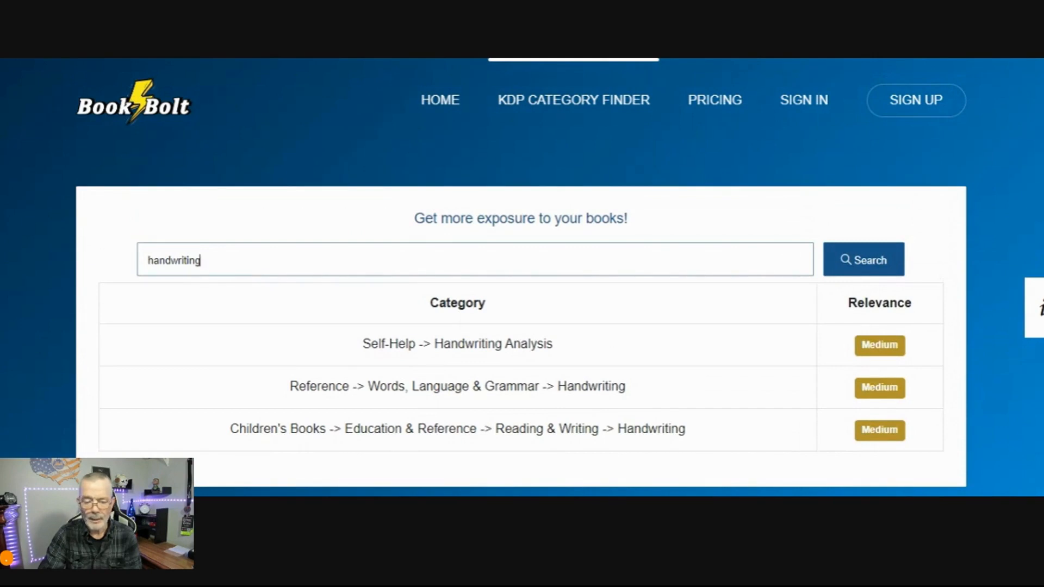
Step: Switch to Book Bolt's KDP Category Finder and examine the categories listed for "handwriting"
{"action": "left_click_drag", "start_coordinate": [211, 261], "coordinate": [118, 260]}
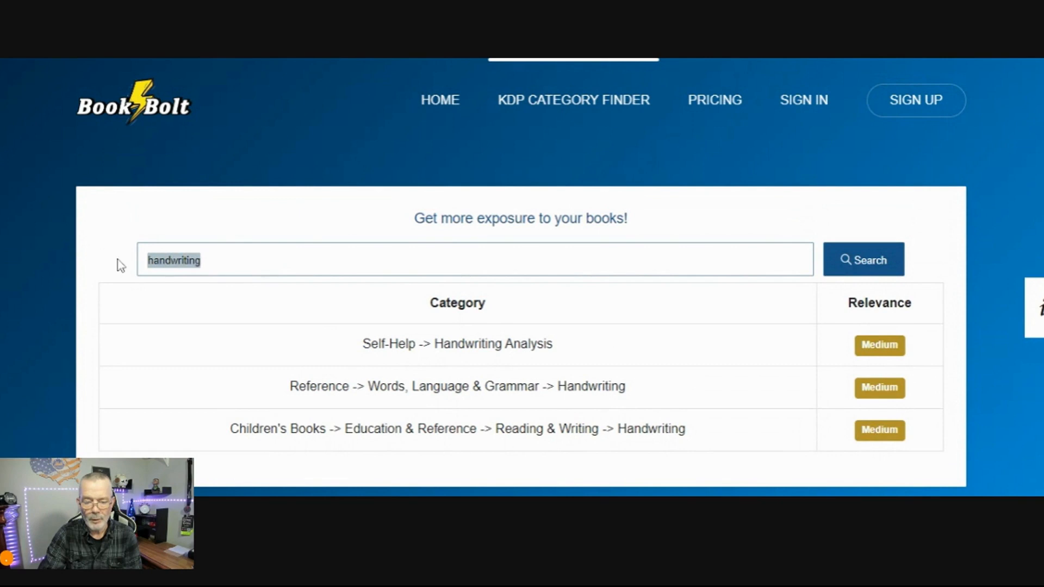
{"action": "scroll", "coordinate": [566, 307], "scroll_direction": "down", "scroll_amount": 2}
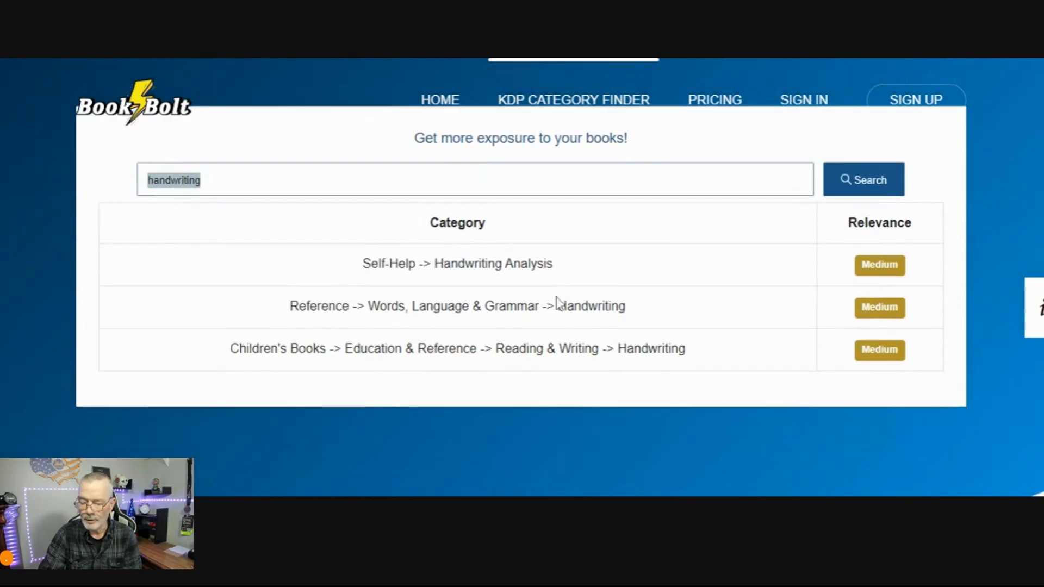